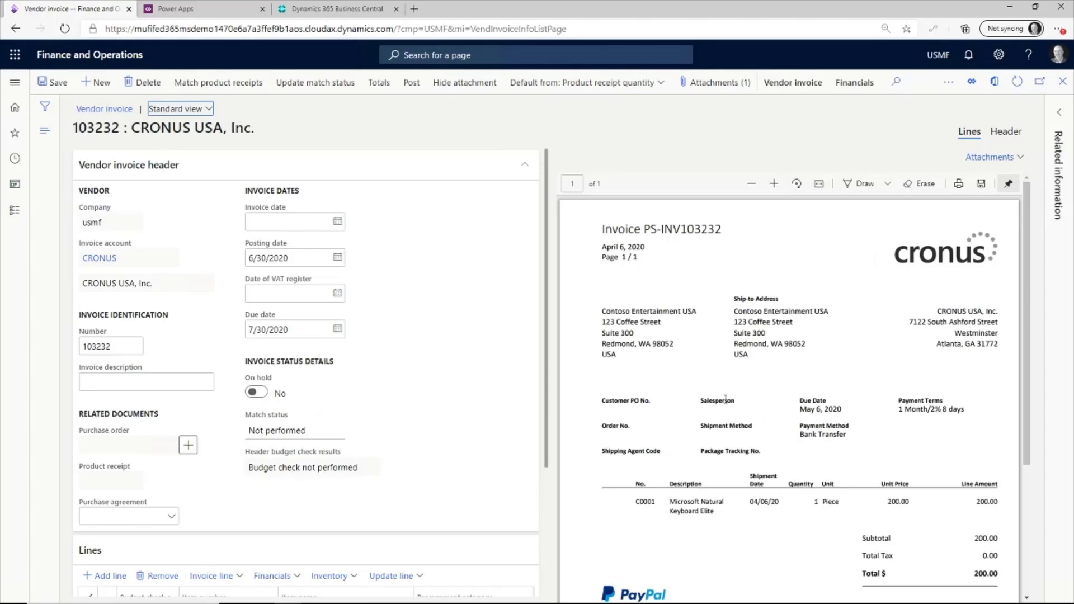
Scroll invoice 103232's form to compare its C0001 Microsoft Natural Keyboard Elite line with the PDF.
scroll(733, 386, "down", 1)
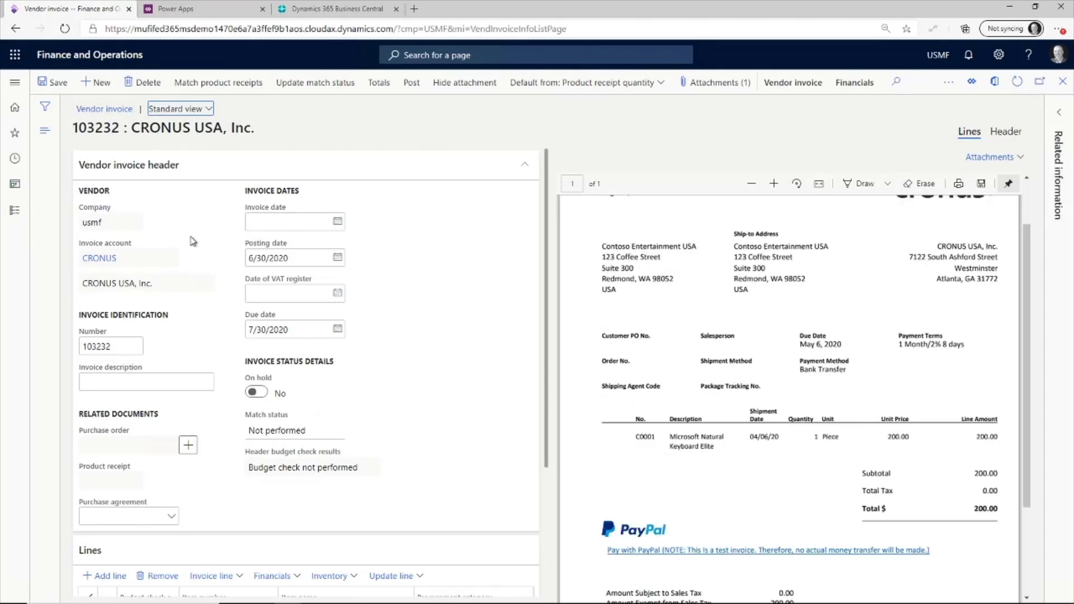
scroll(193, 241, "down", 3)
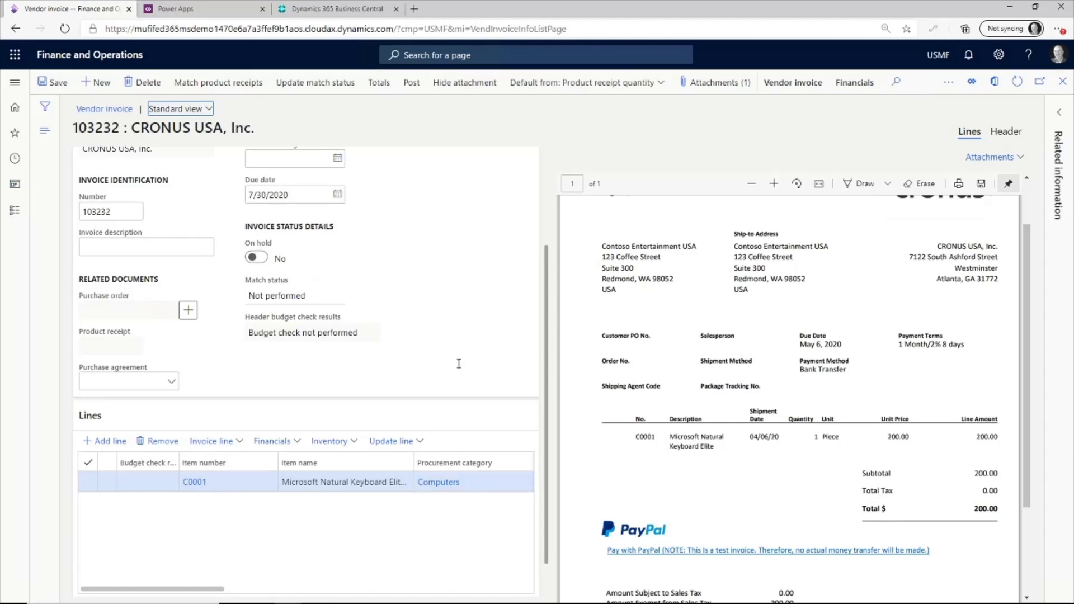
scroll(334, 339, "up", 3)
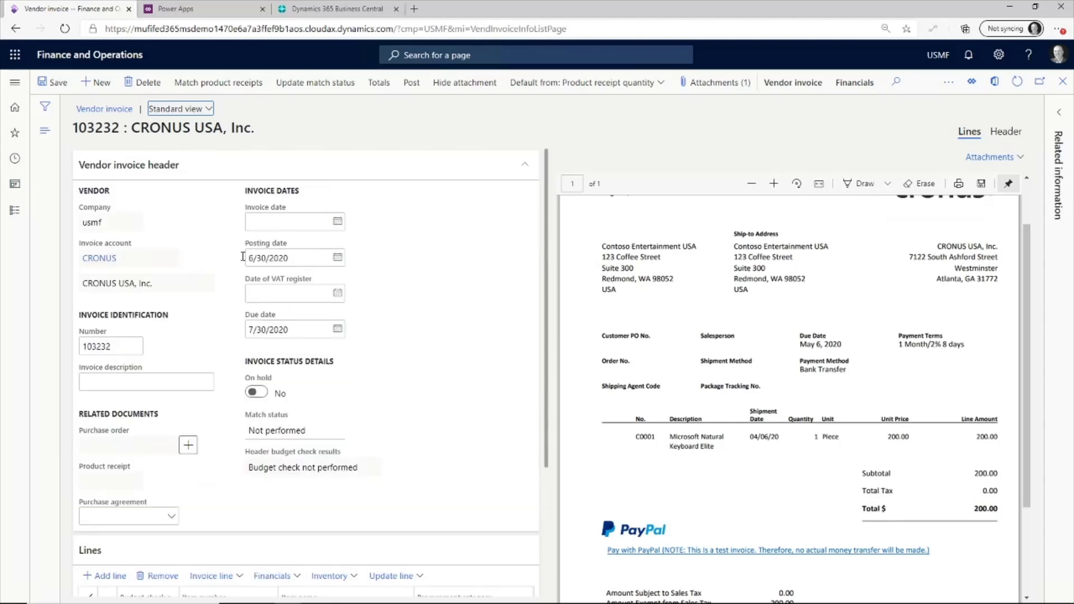
scroll(267, 496, "down", 4)
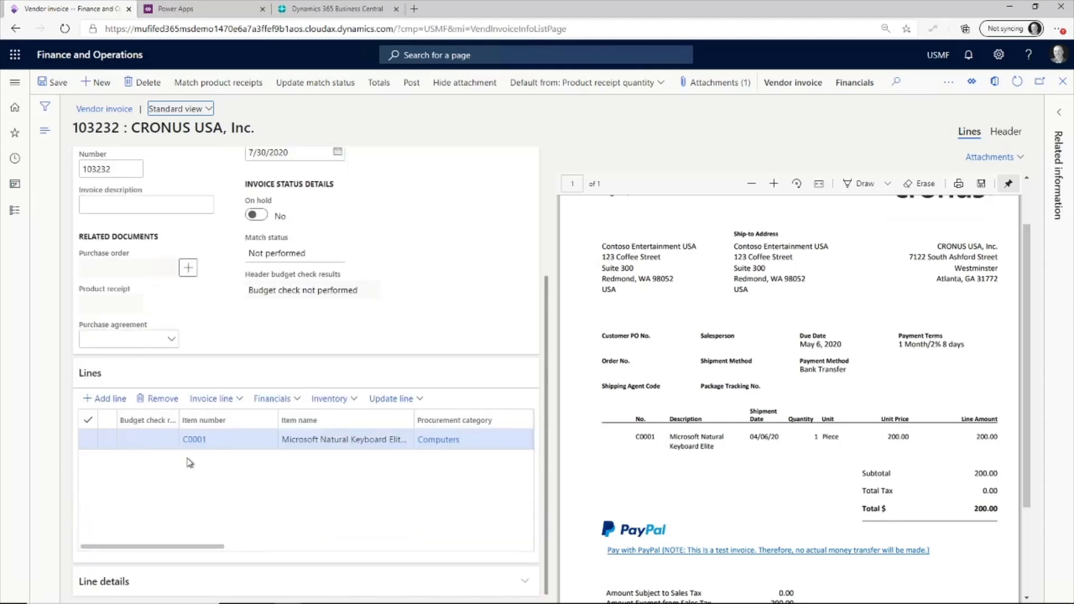
scroll(215, 247, "up", 4)
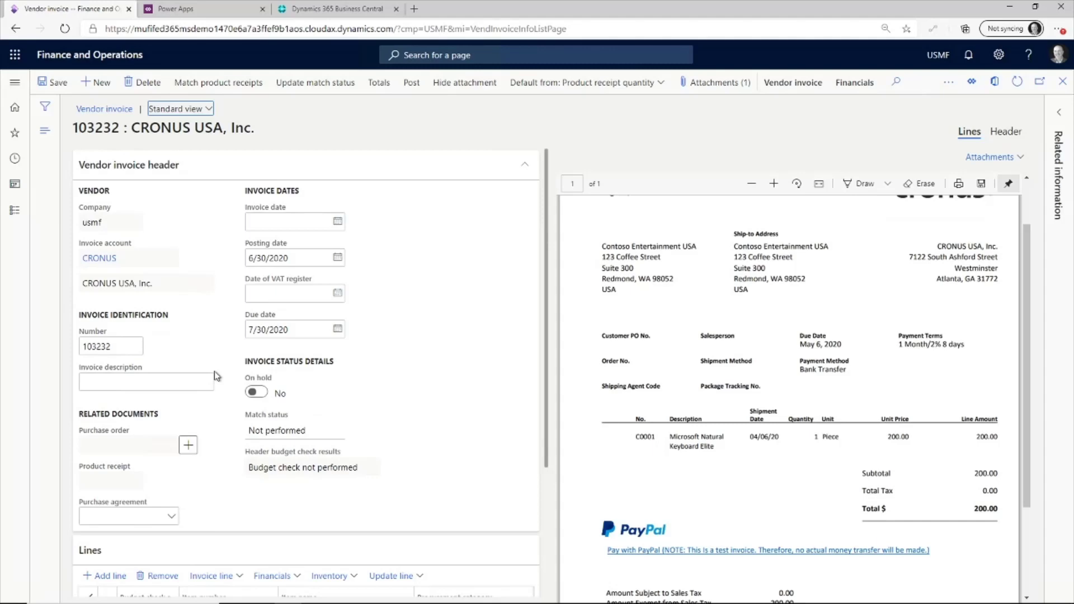
scroll(214, 375, "down", 3)
scroll(215, 376, "down", 1)
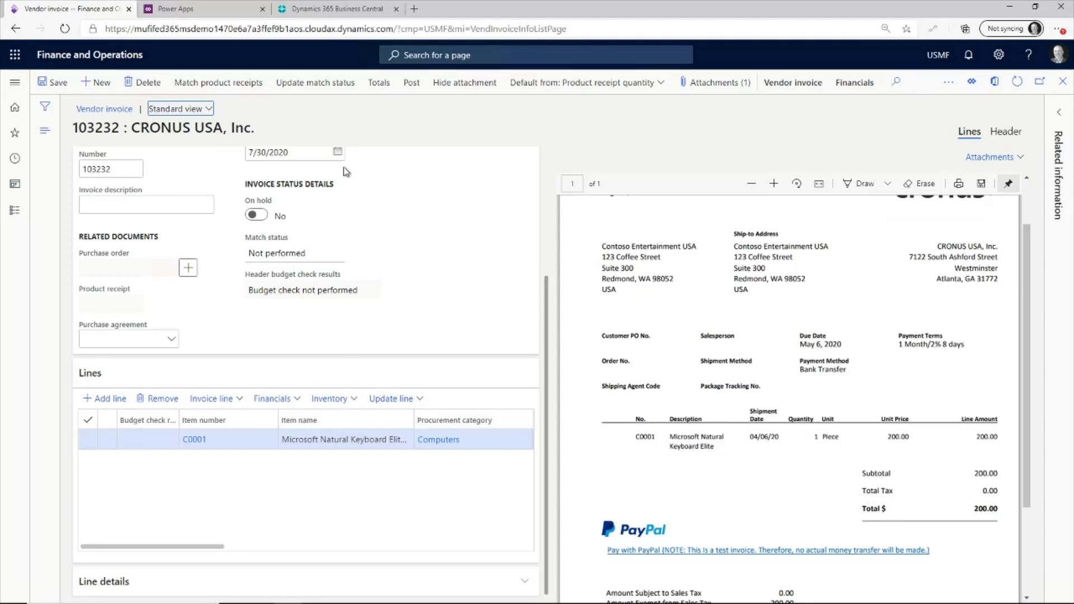
Create a new sales invoice from Business Central's Sales Invoices list.
left_click(350, 12)
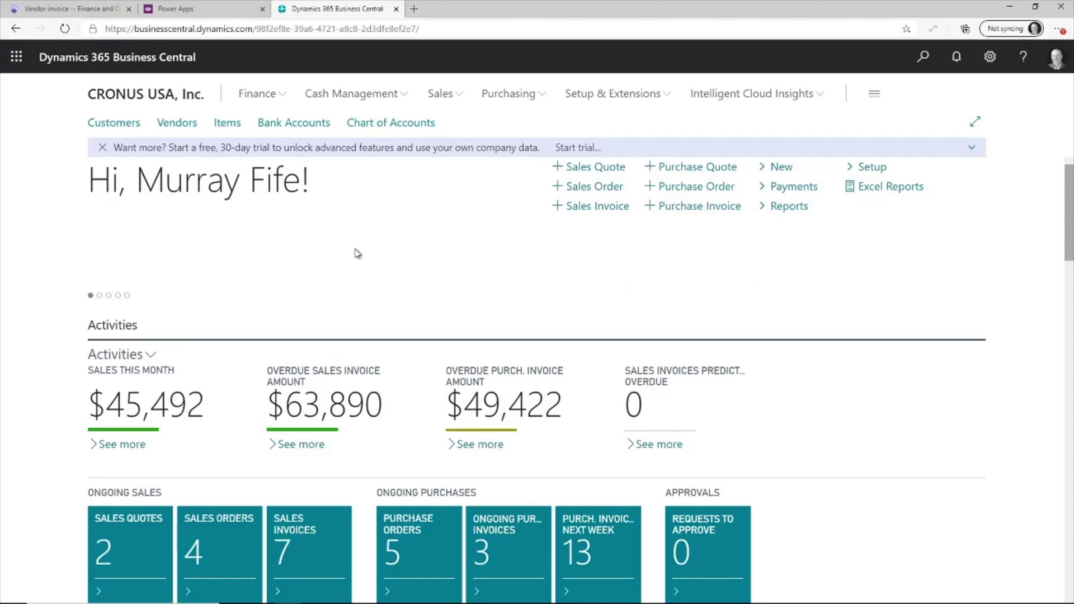
scroll(356, 177, "down", 2)
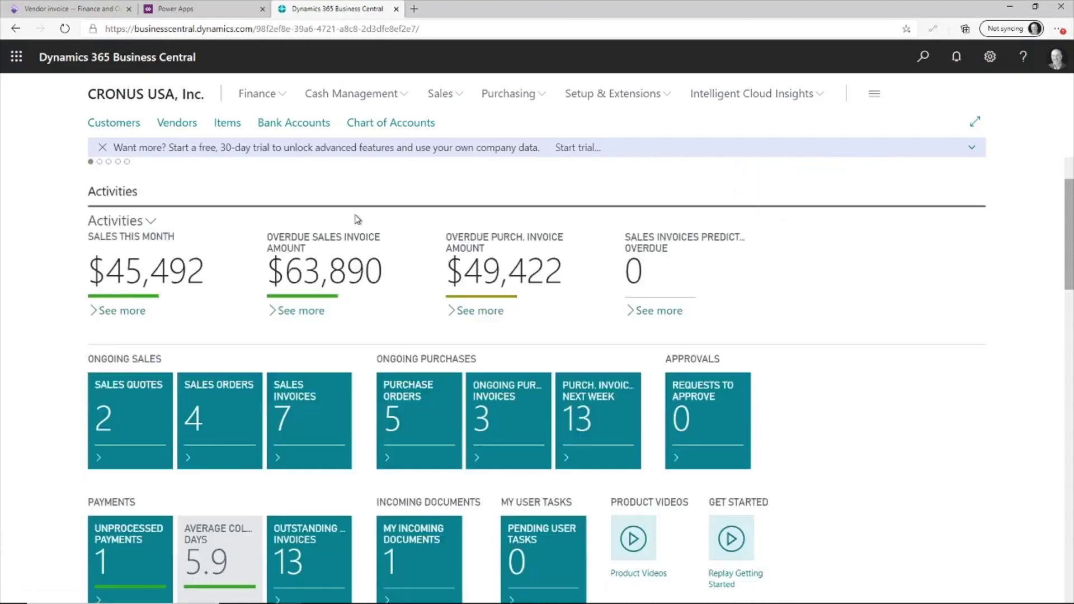
left_click(310, 409)
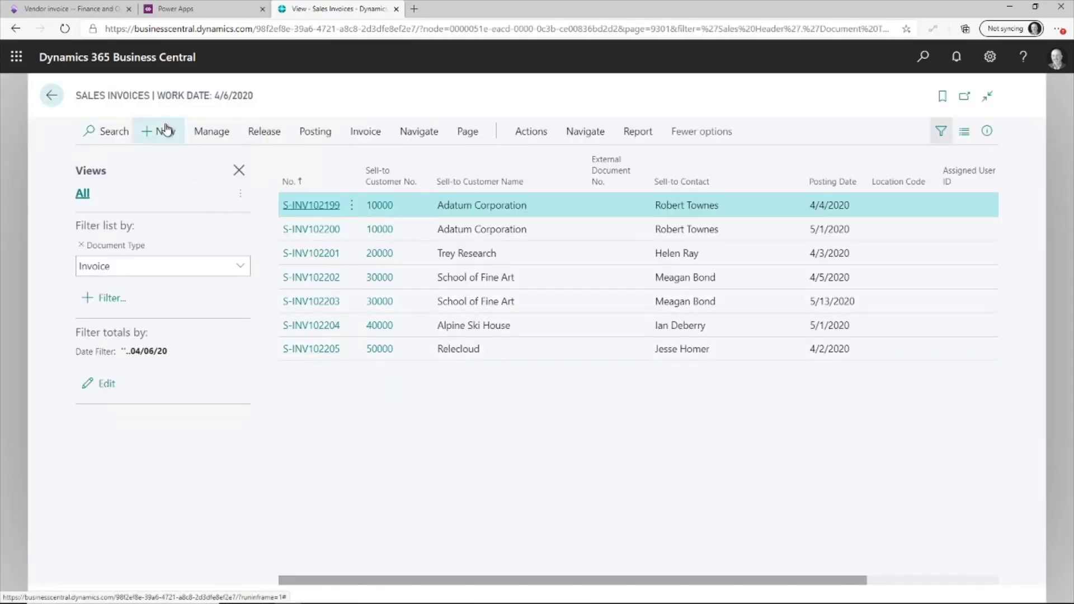
left_click(159, 132)
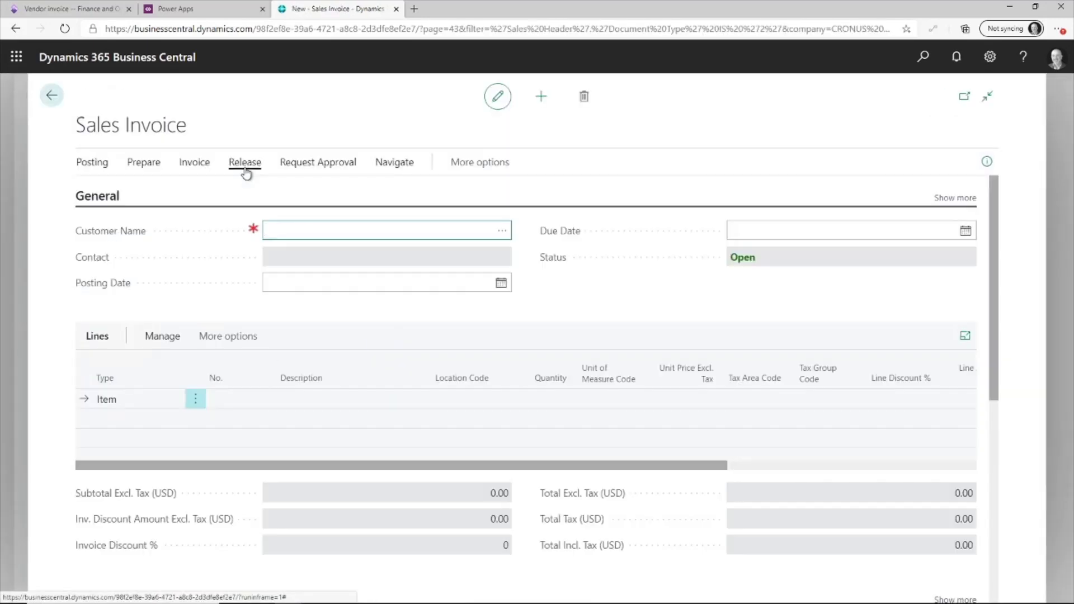
Enter 'CON' as the customer name and look up matching customers.
left_click(288, 223)
type("CONT")
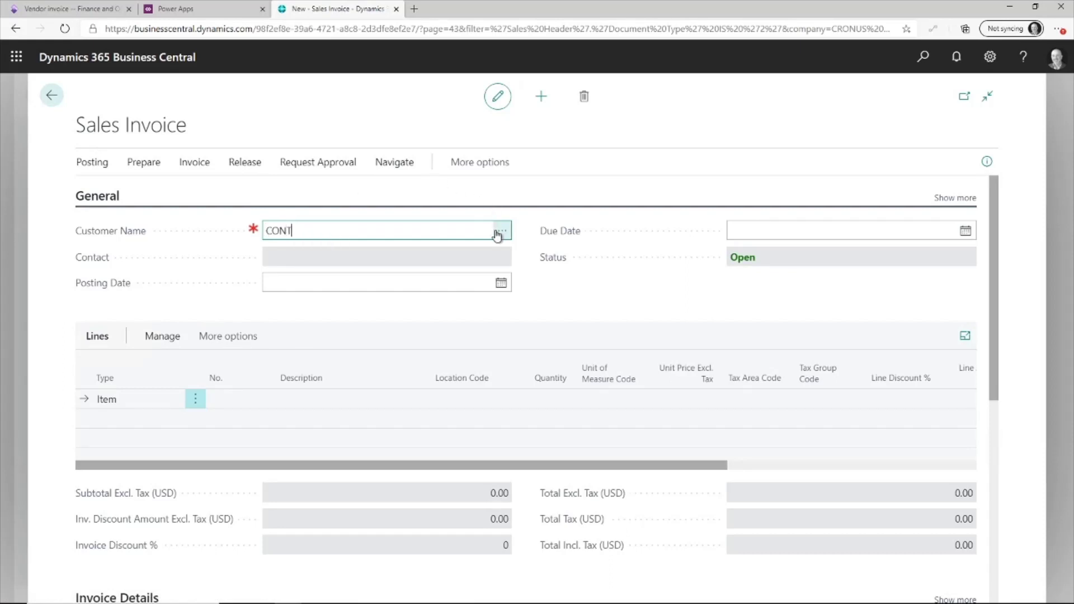
left_click(501, 231)
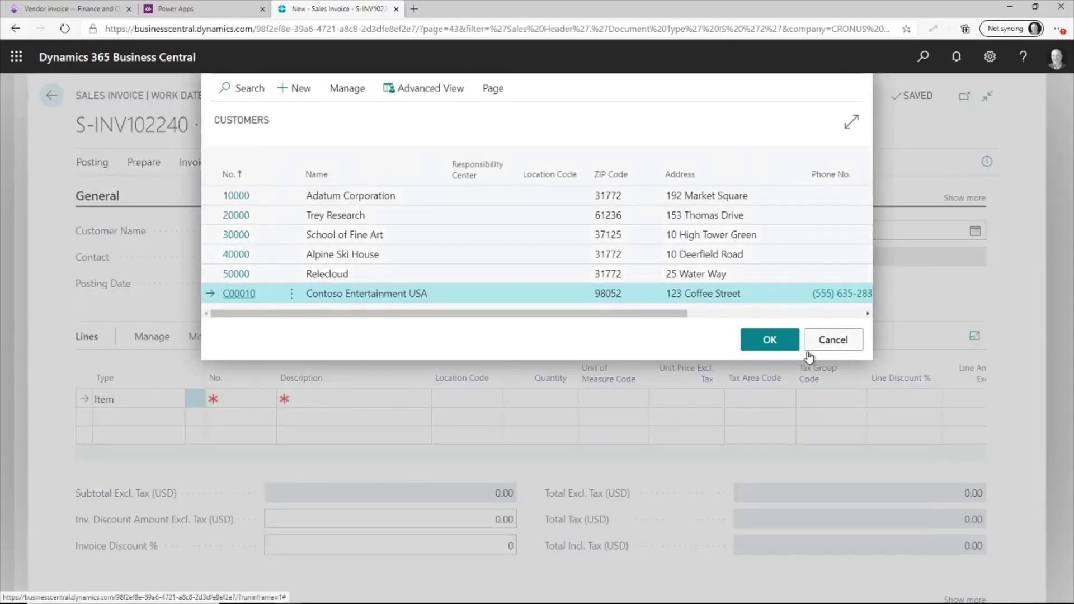
Choose Contoso Entertainment USA as customer and add a line of 10 units of item C0001.
left_click(769, 340)
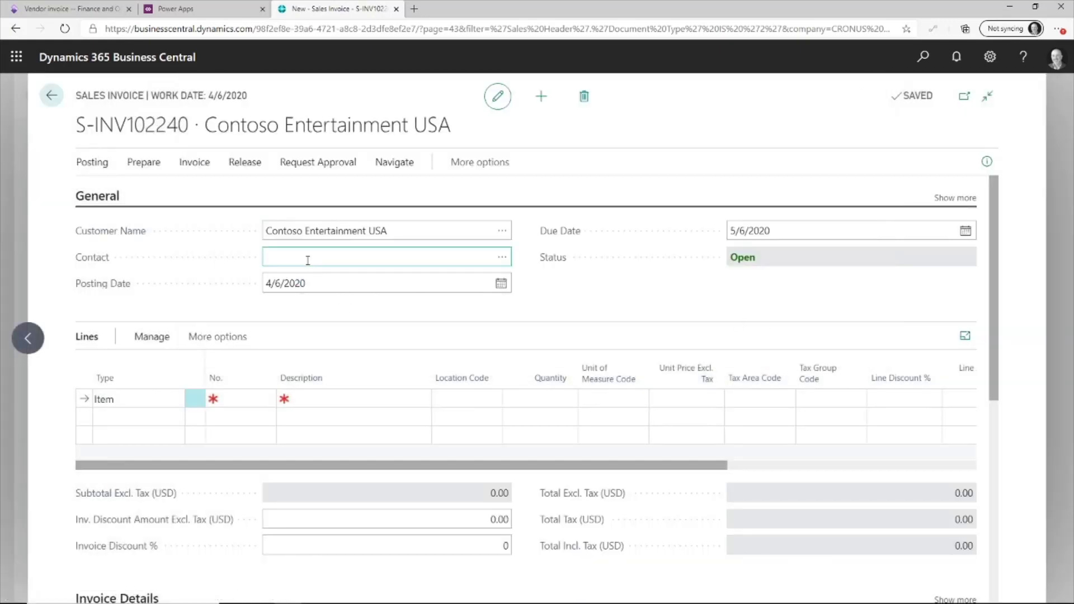
left_click(314, 230)
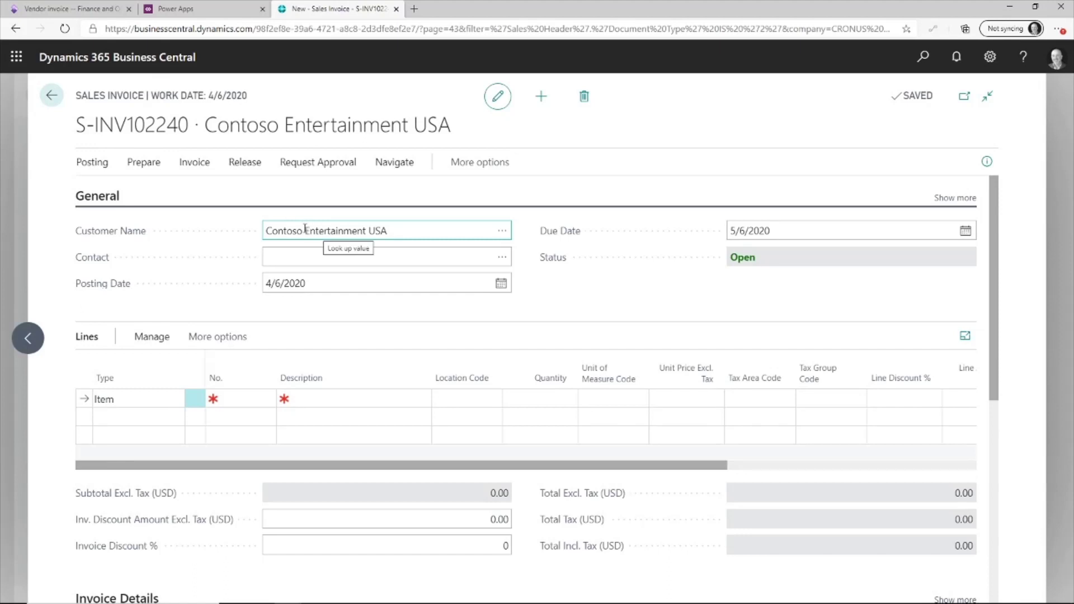
left_click(249, 401)
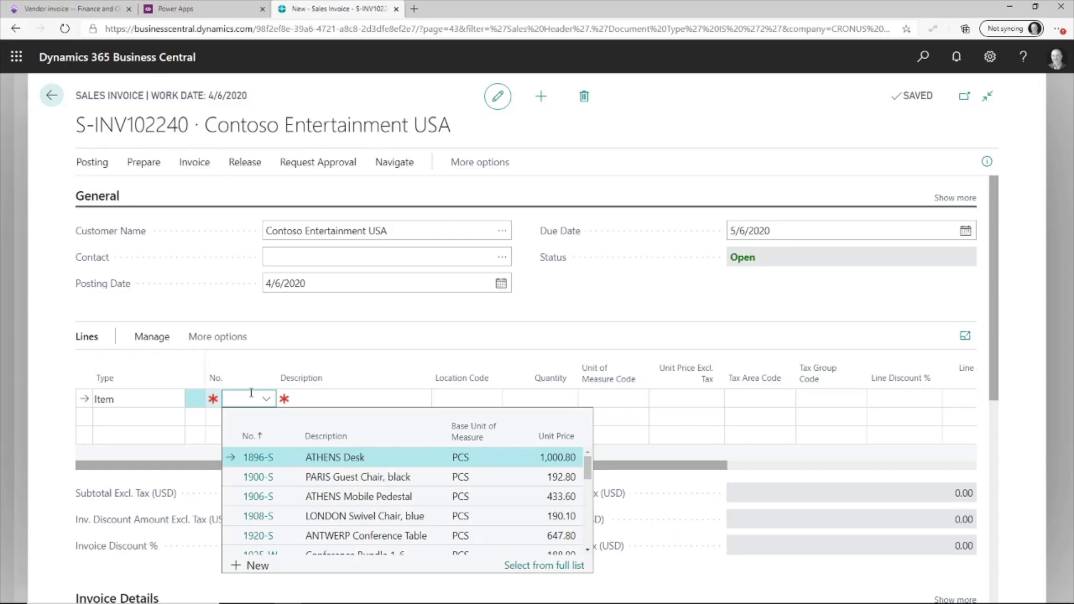
type("C000")
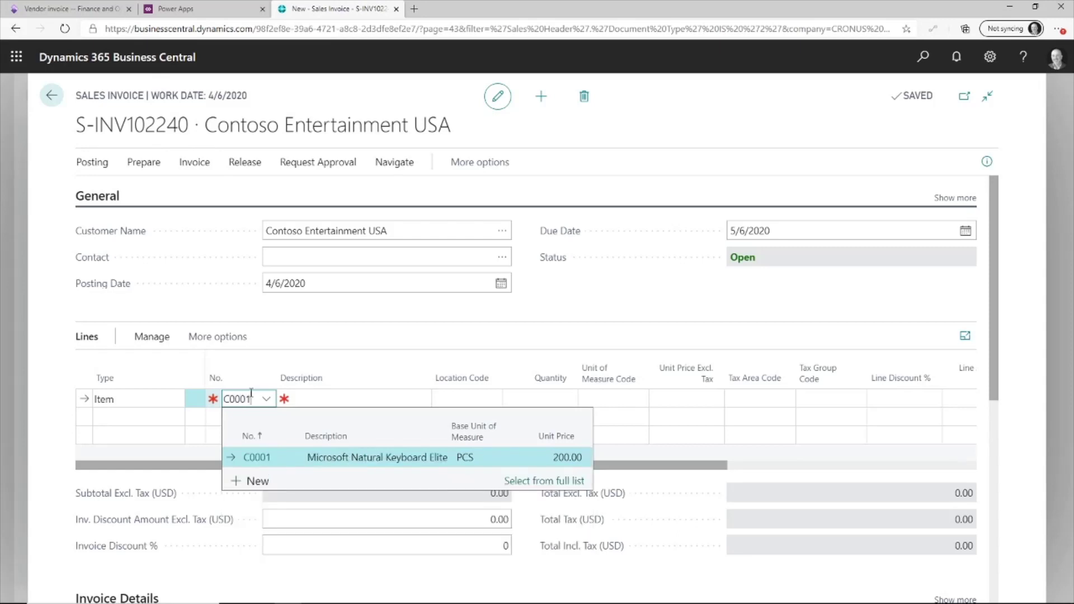
type("1")
key("Tab")
key("Tab")
key("Tab")
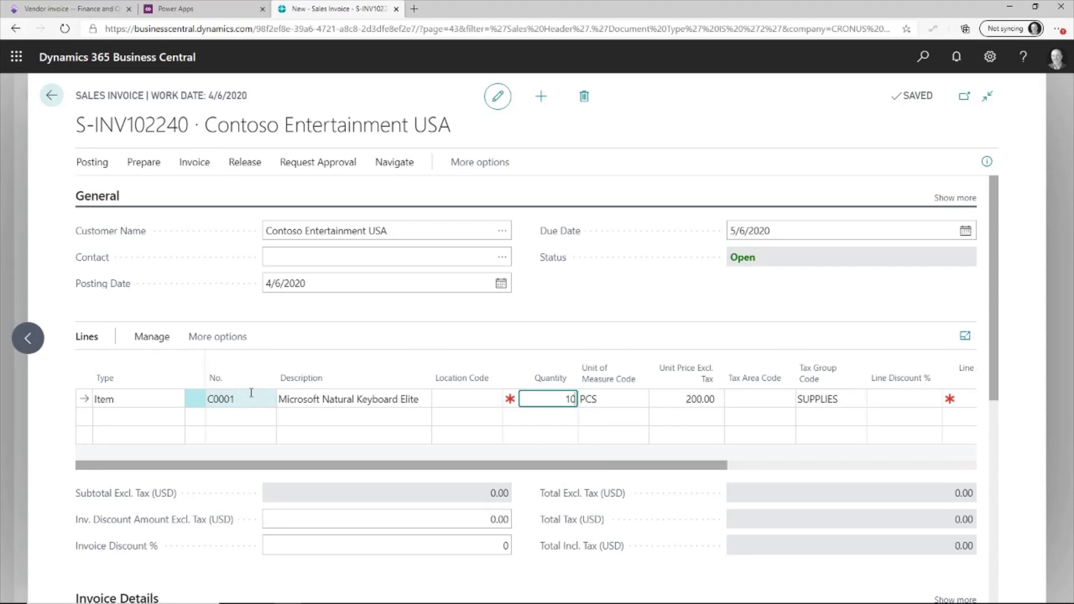
type("10")
key("Tab")
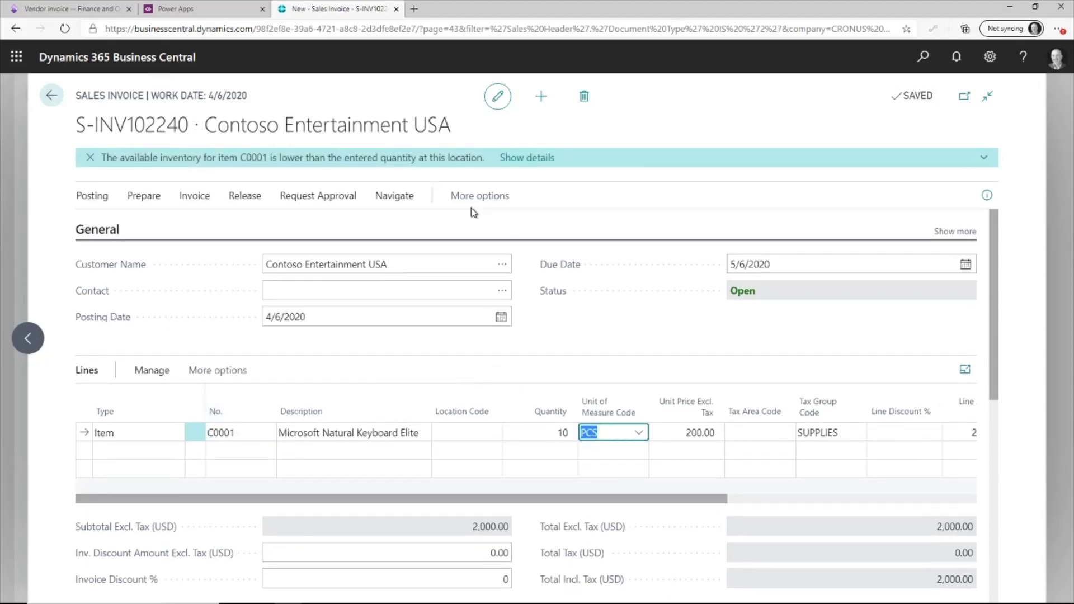
Post and send the invoice with Email set to Yes (Prompt for Settings) and Disk set to No.
left_click(98, 198)
left_click(272, 226)
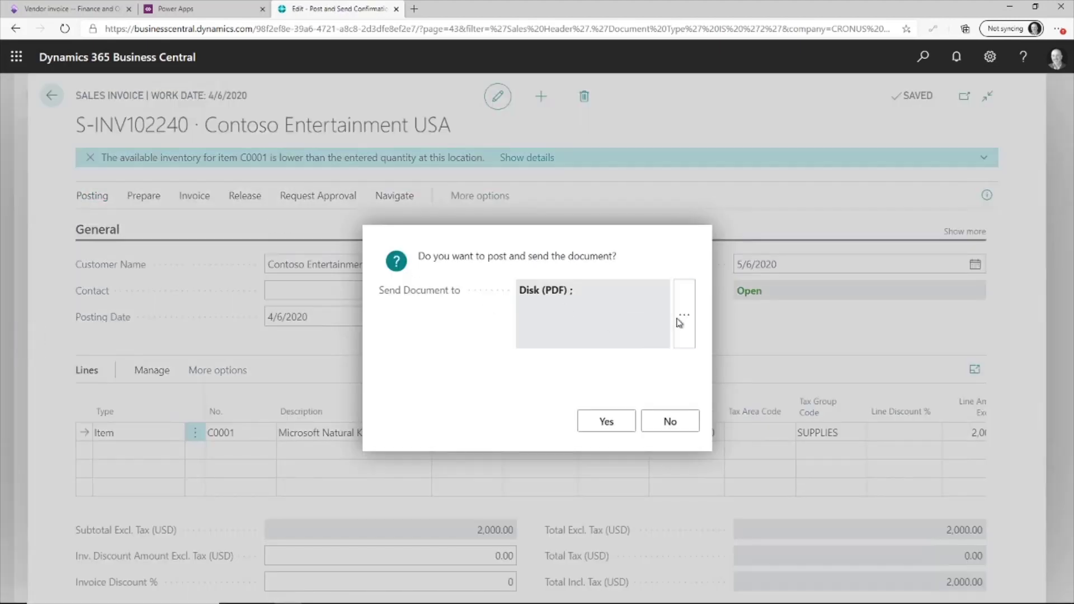
left_click(682, 317)
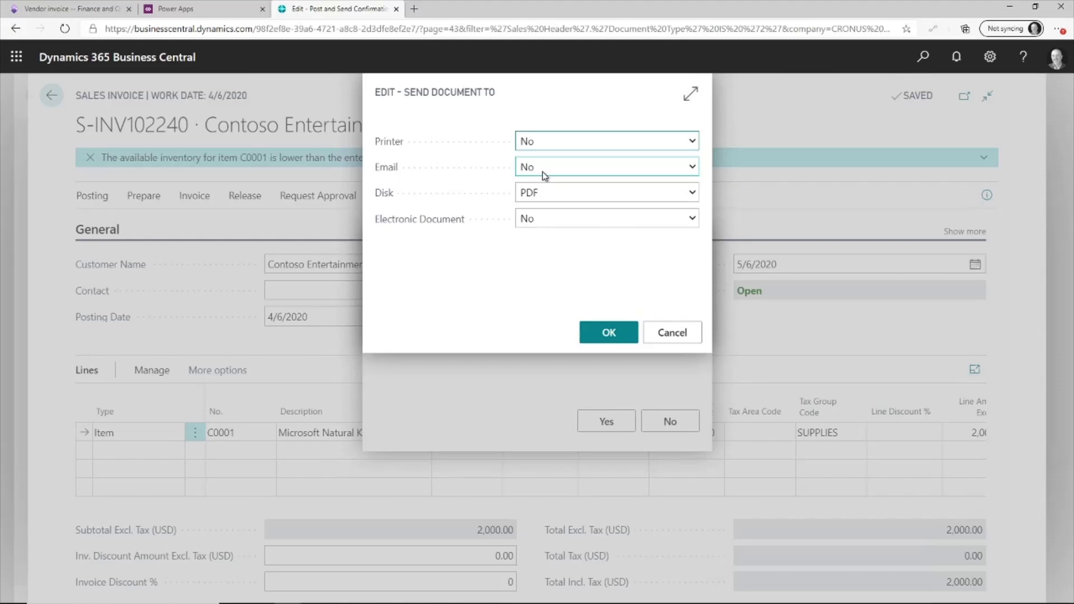
left_click(545, 175)
left_click(559, 202)
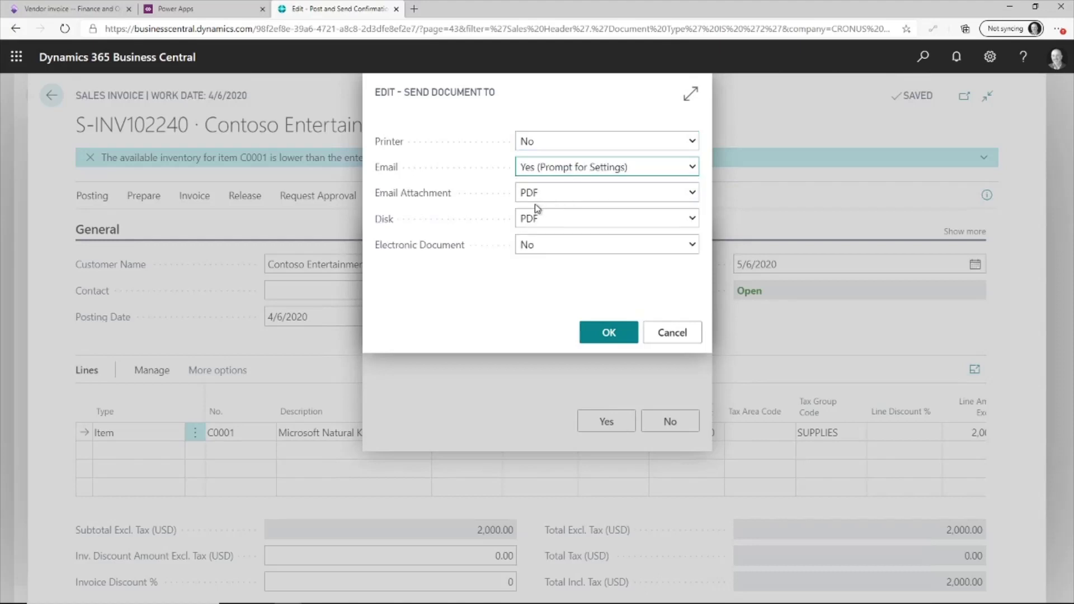
left_click(559, 221)
left_click(539, 239)
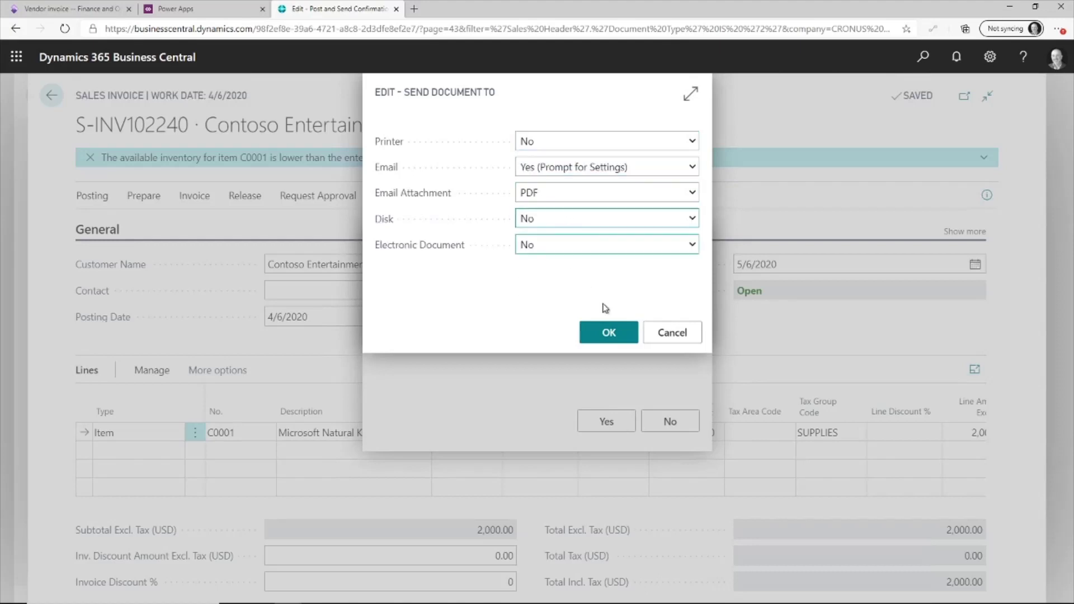
left_click(618, 346)
left_click(611, 420)
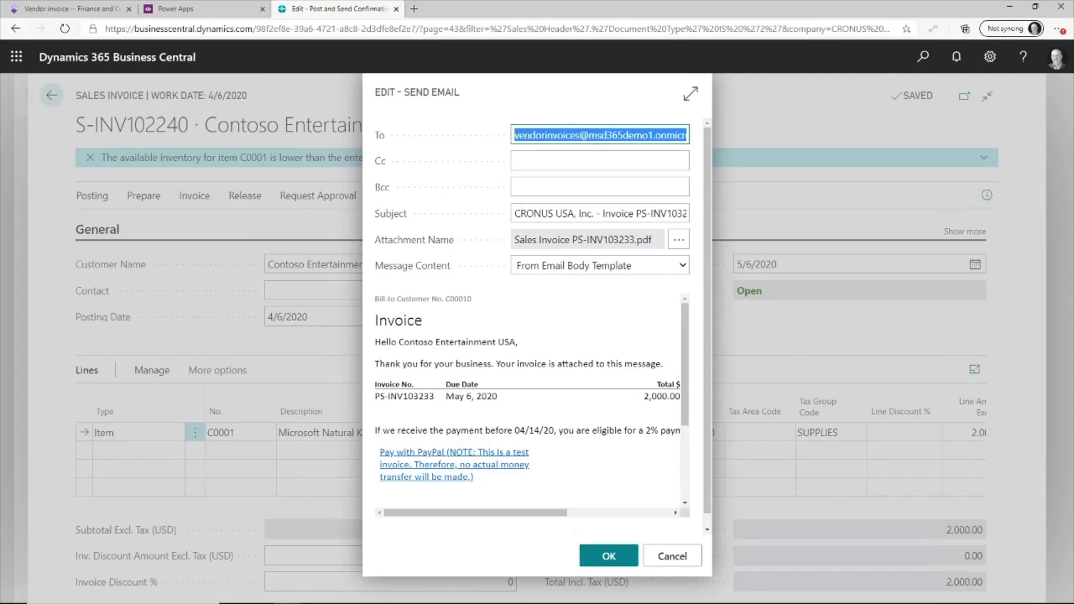
left_click(526, 135)
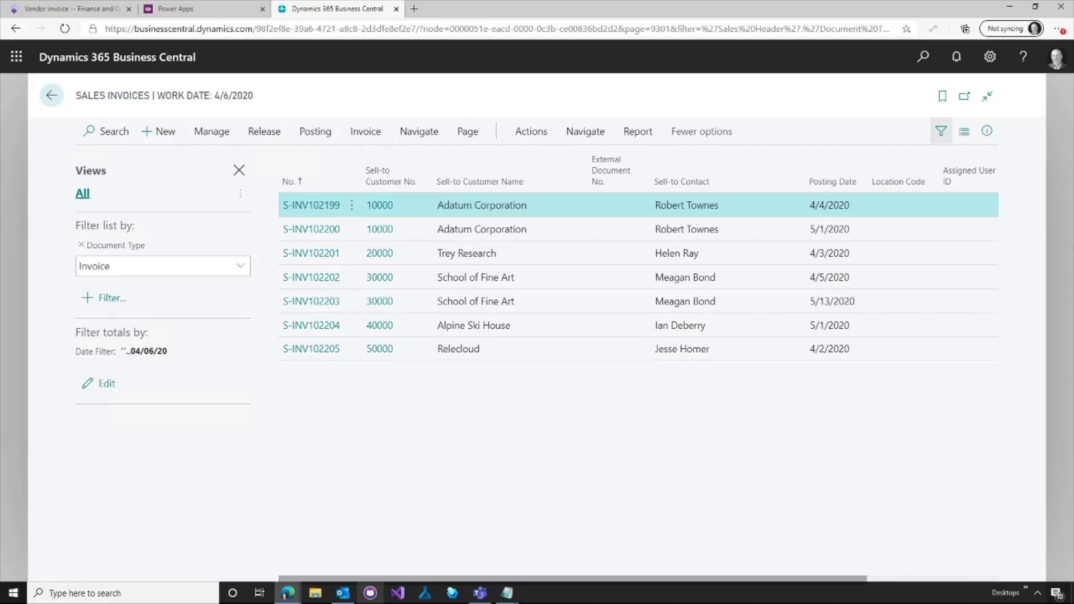
Open the PS-INV103233 email in Vendor Invoices, view its attached PDF, then close it.
left_click(343, 592)
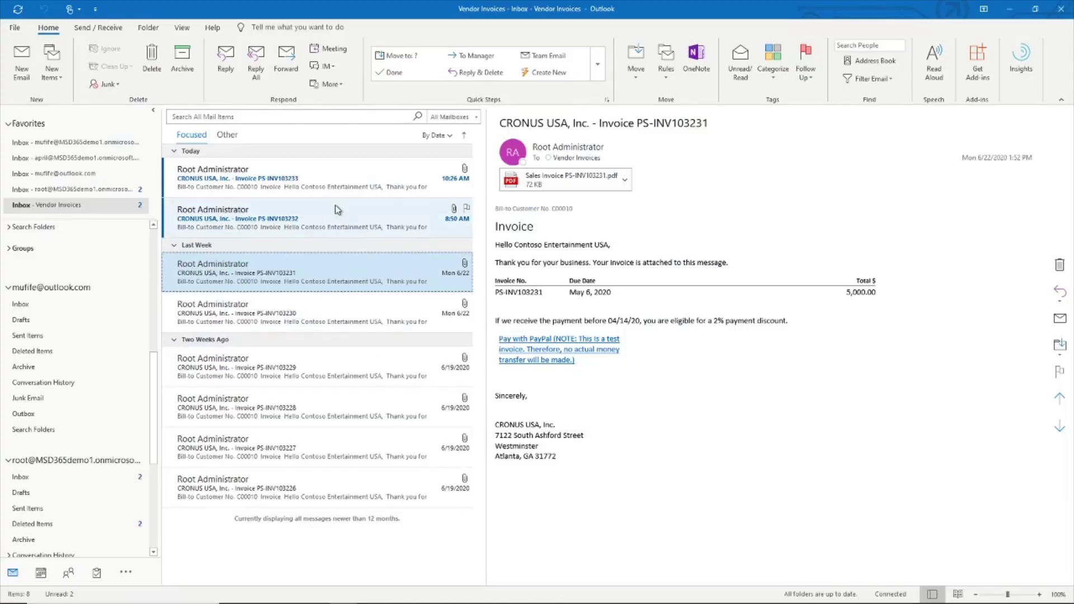
left_click(307, 179)
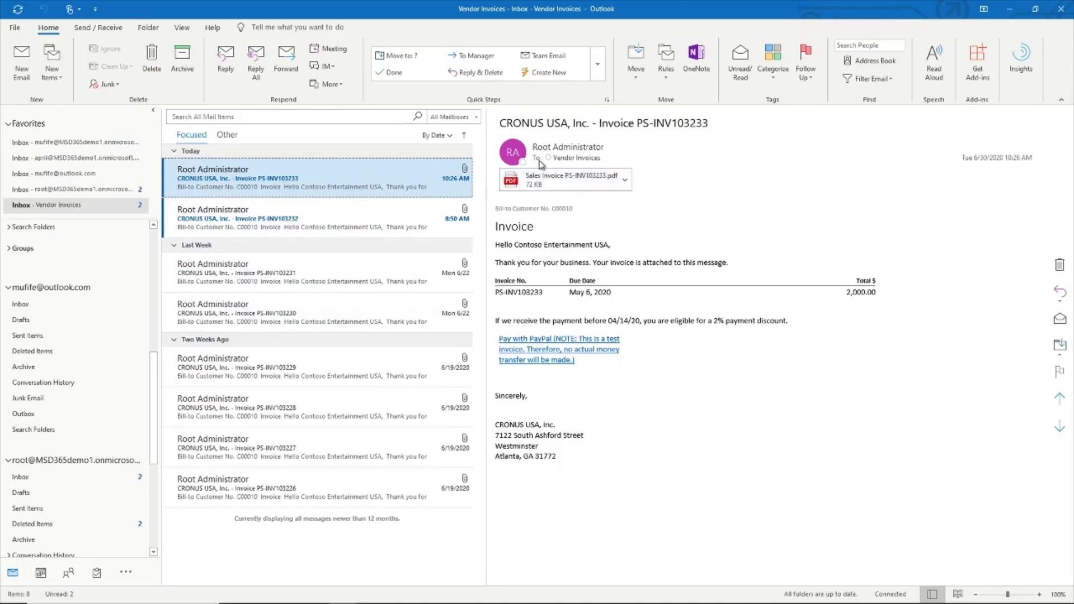
mouse_move(583, 147)
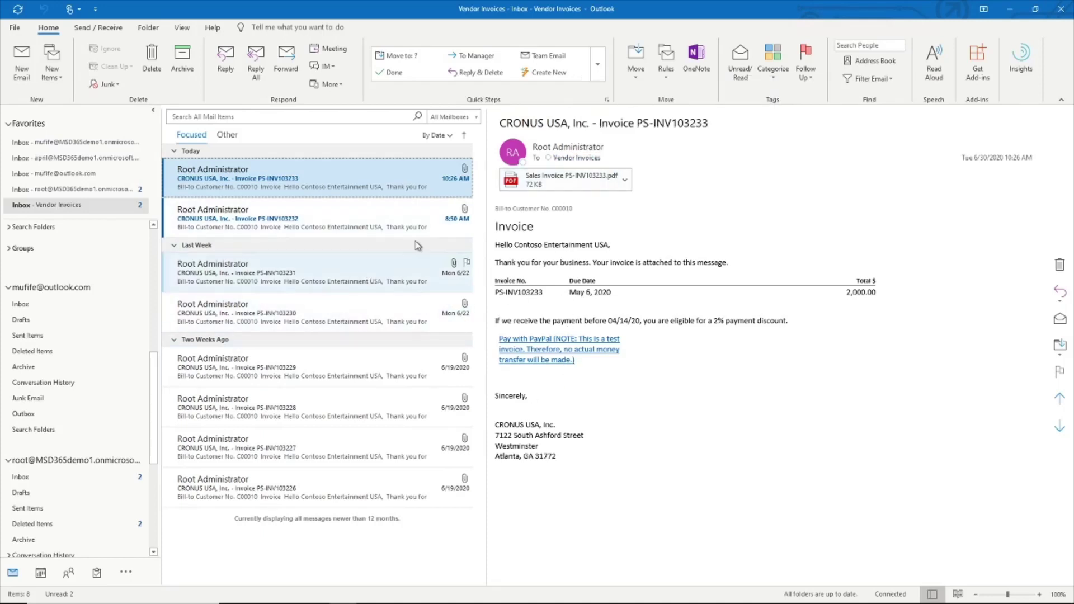
left_click(564, 180)
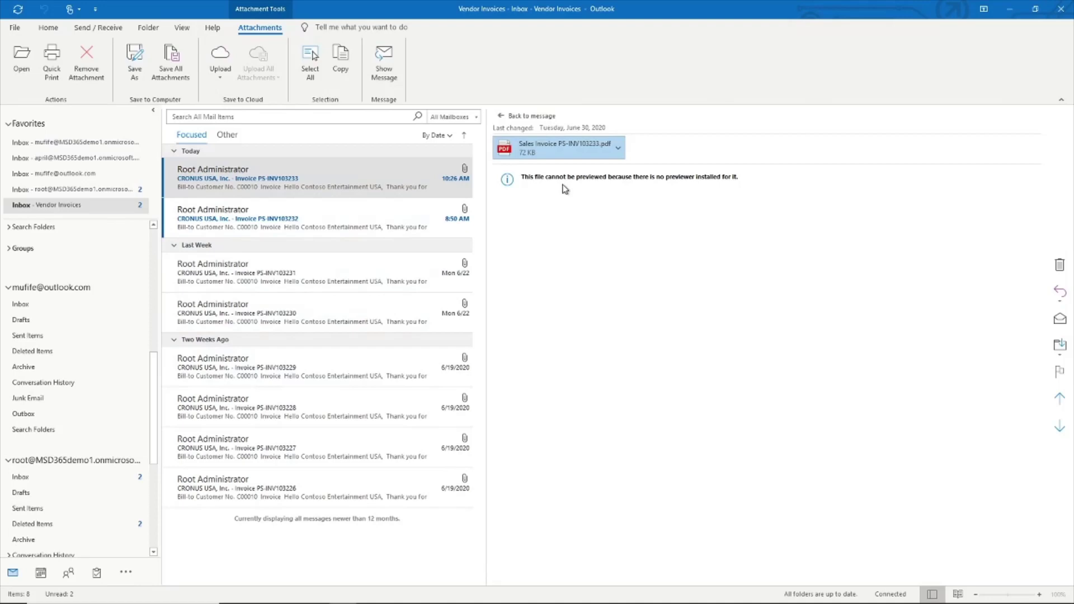
double_click(541, 150)
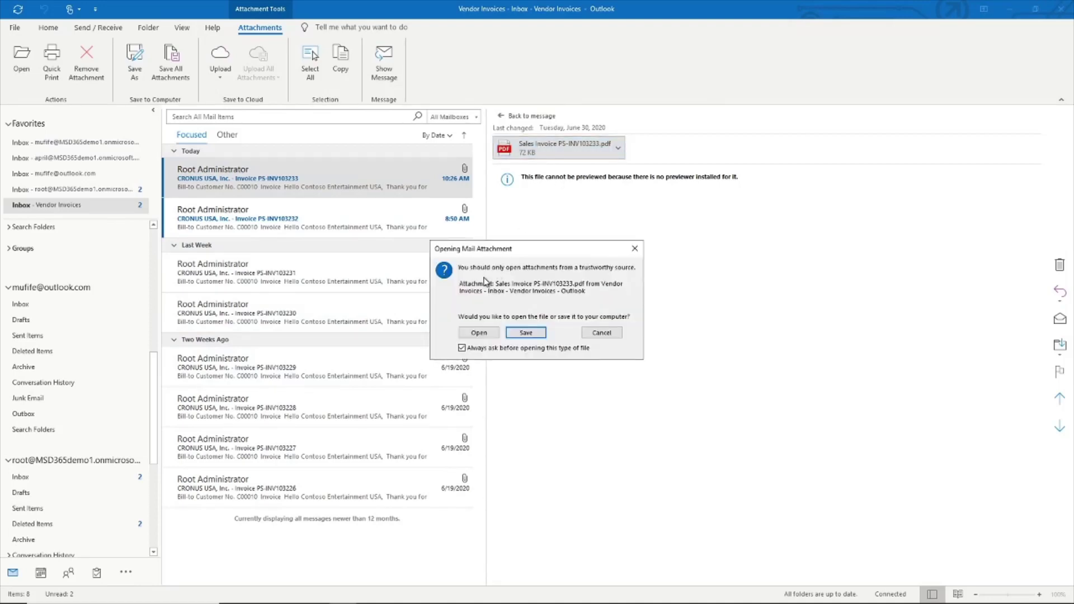
left_click(479, 332)
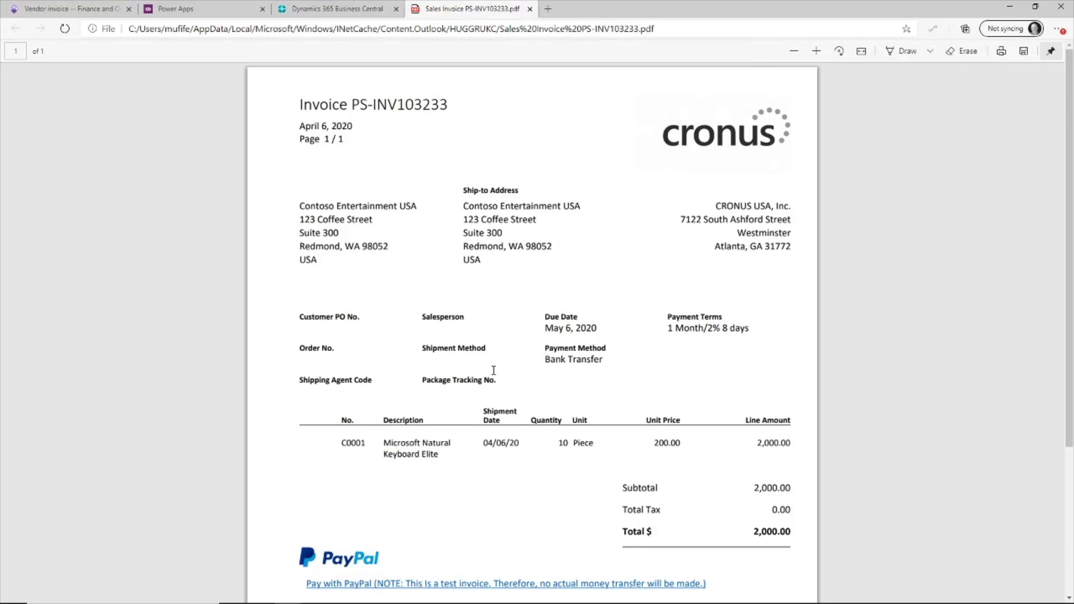
left_click(530, 9)
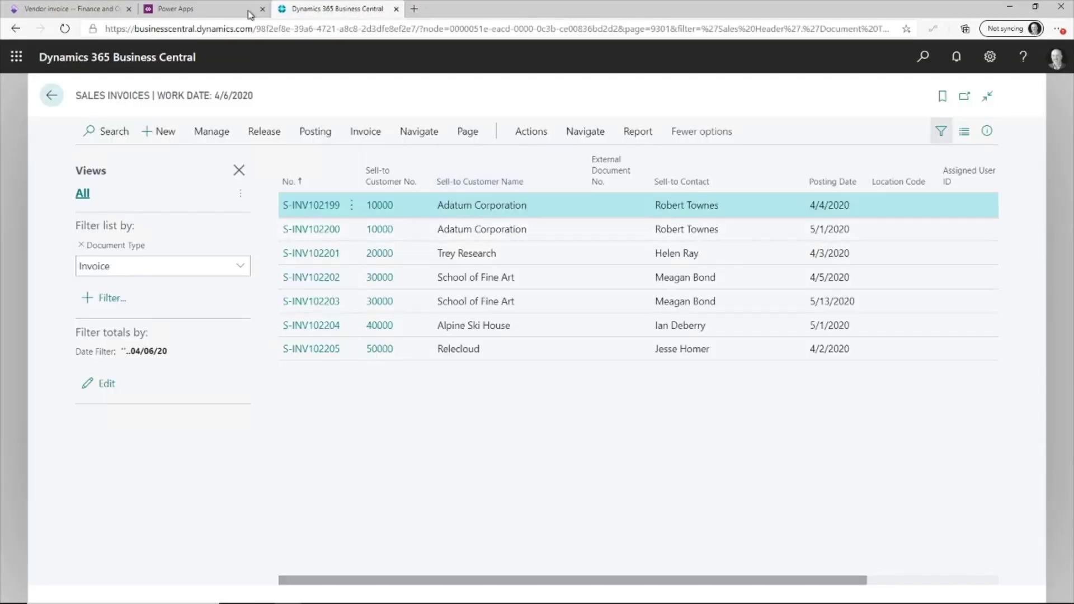
Go to the Power Automate site in a new browser tab.
left_click(216, 10)
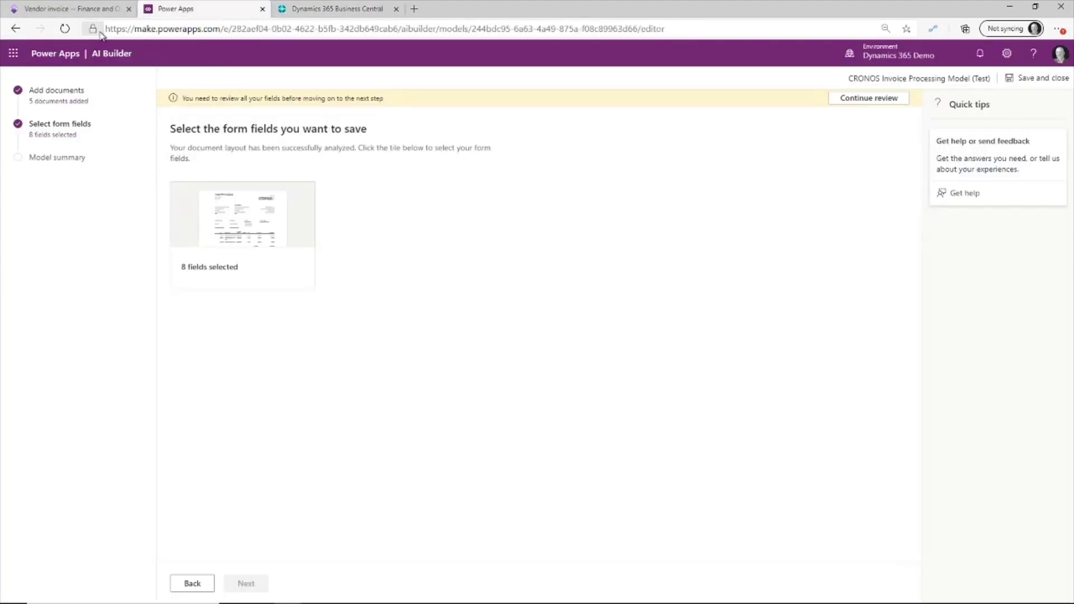
left_click(414, 9)
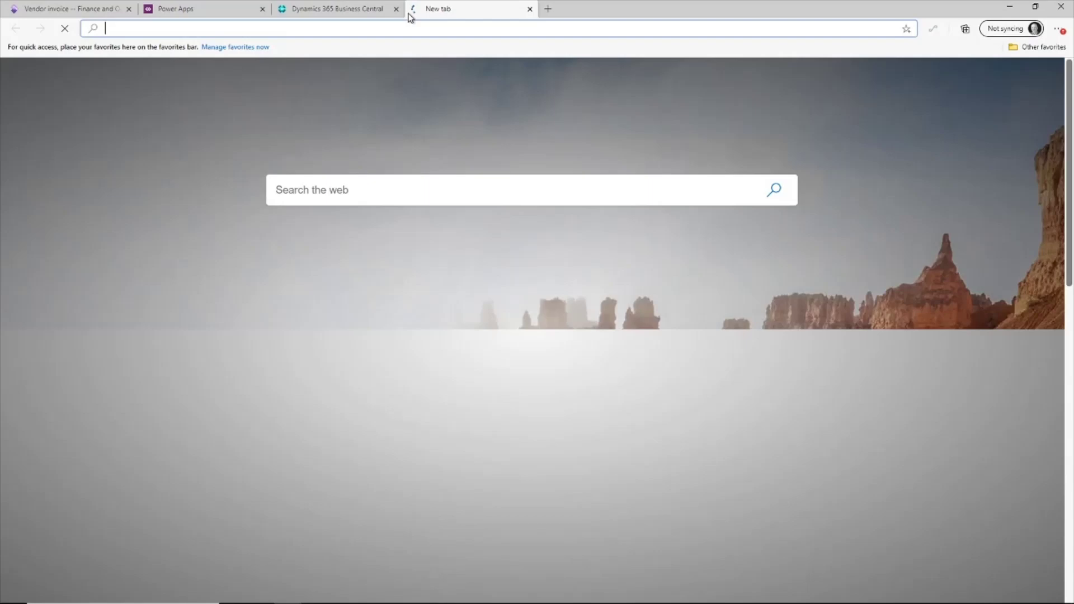
type("FLOW.microsoft.com")
key("Return")
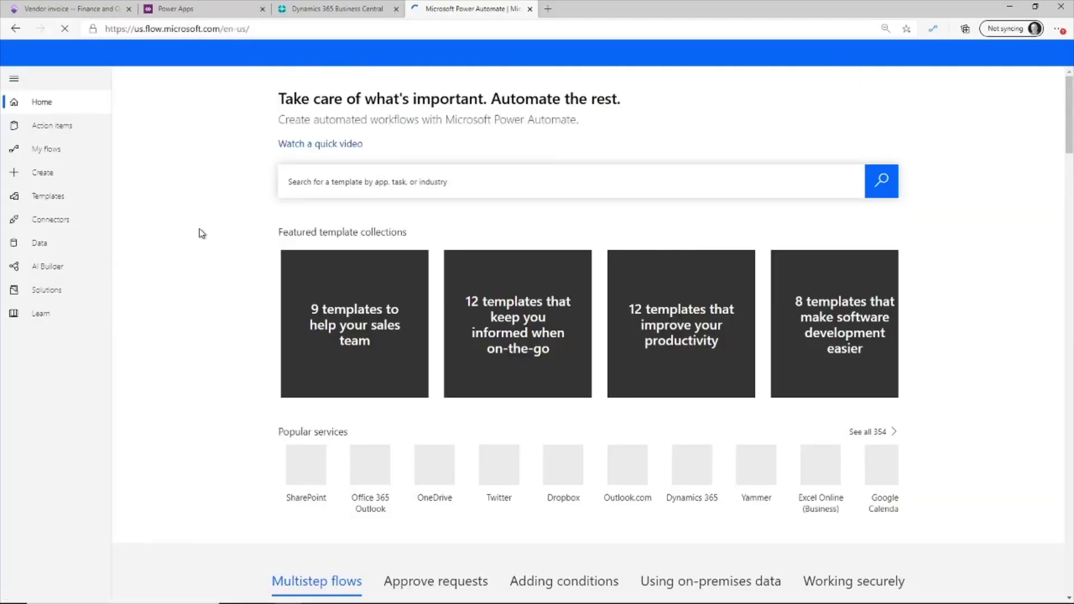
Open the Solutions list and search it for 'ap'.
left_click(49, 290)
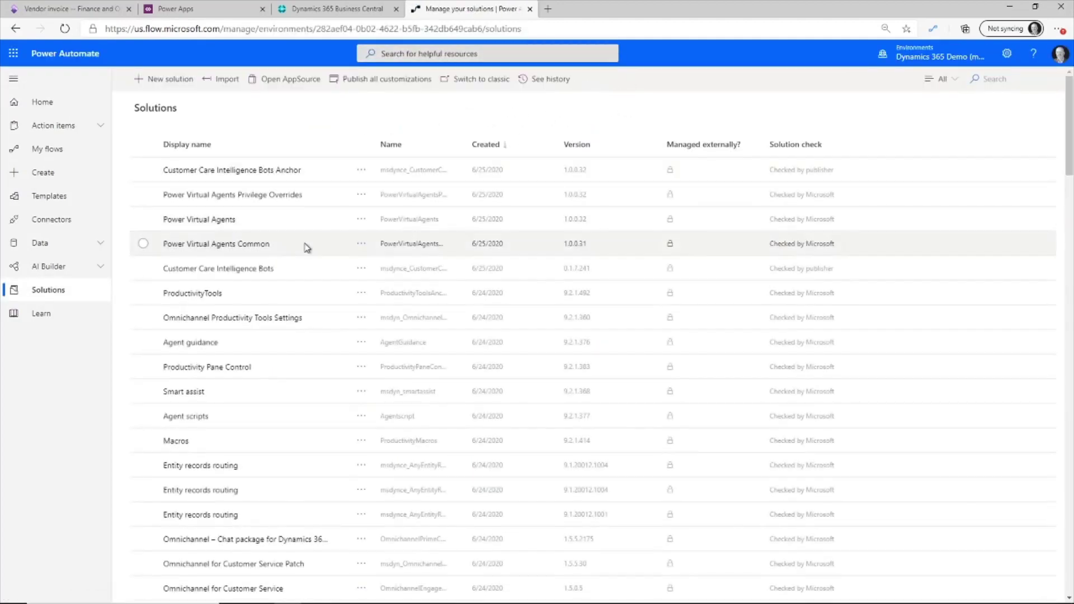
scroll(300, 307, "down", 10)
scroll(323, 273, "down", 5)
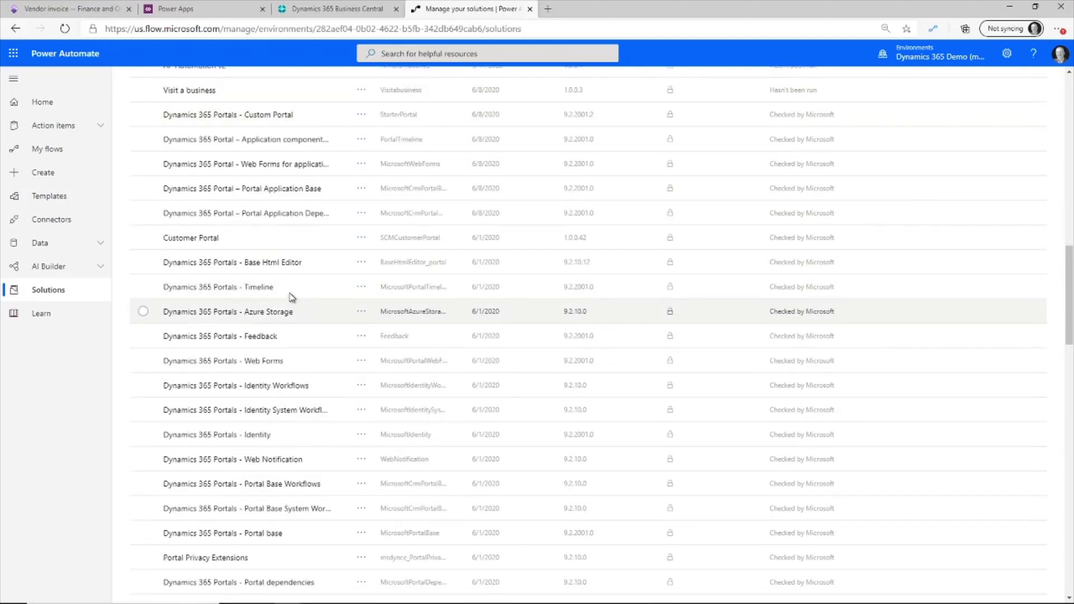
scroll(256, 270, "down", 4)
scroll(254, 286, "down", 2)
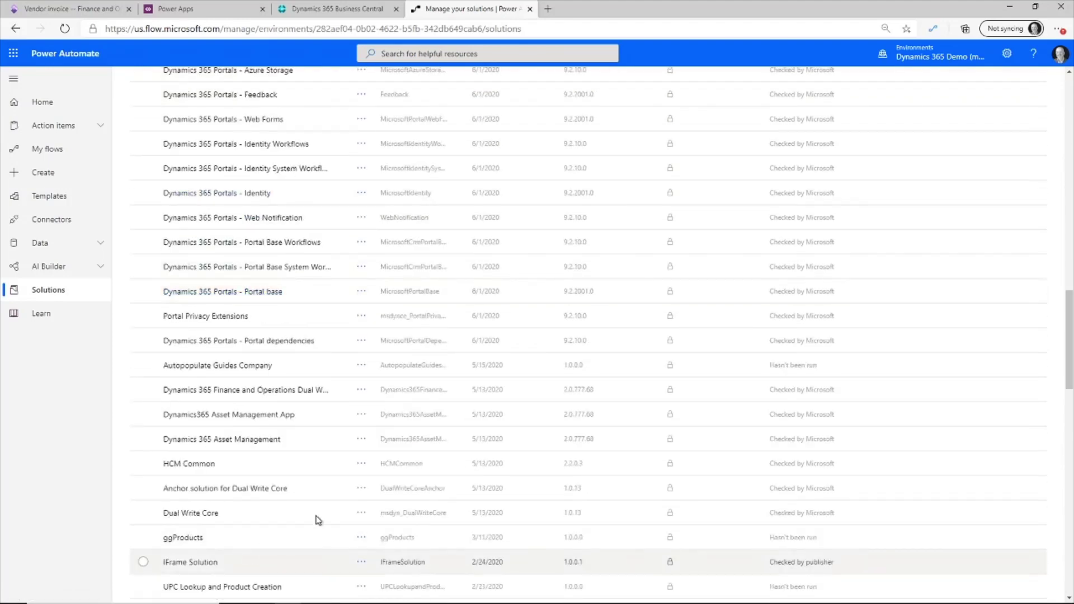
scroll(894, 173, "up", 10)
scroll(912, 133, "up", 5)
left_click(993, 79)
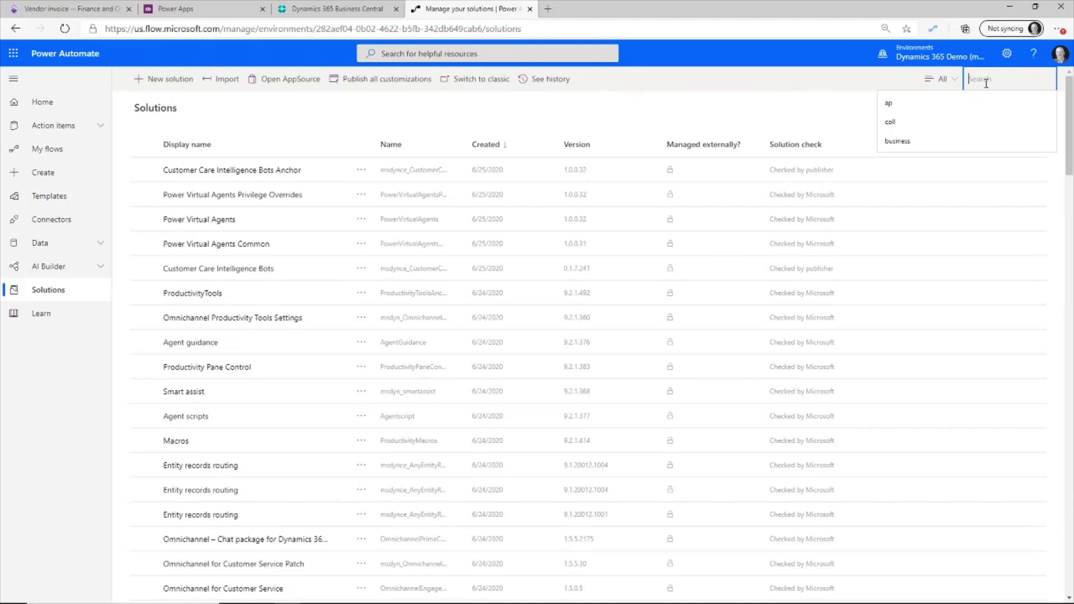
type("ap")
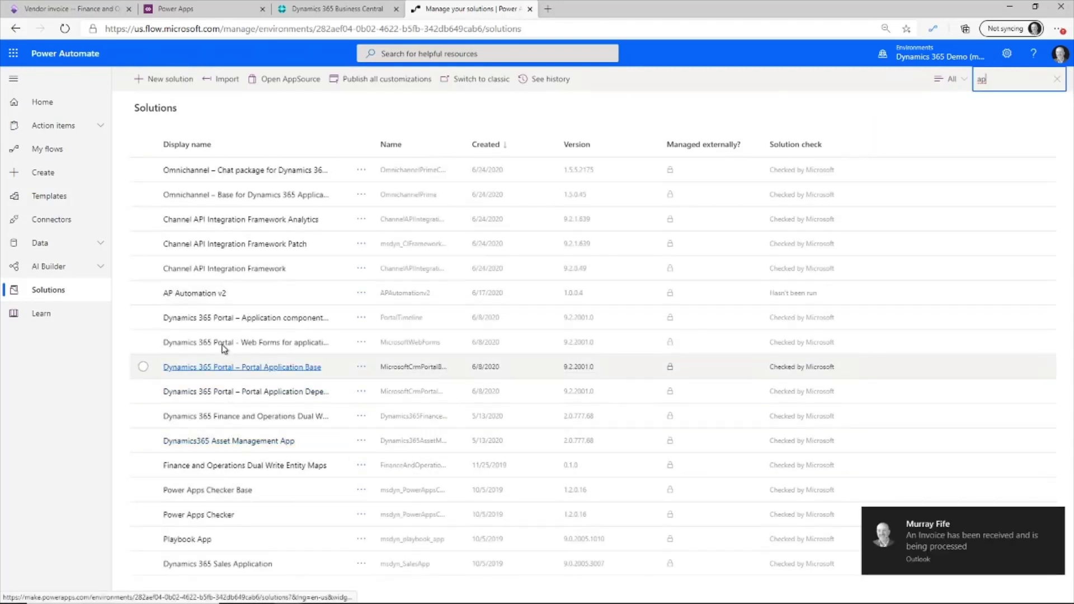
Open the AP Automation v2 solution to check Invoice Received V2's runs, then switch to Teams.
left_click(194, 301)
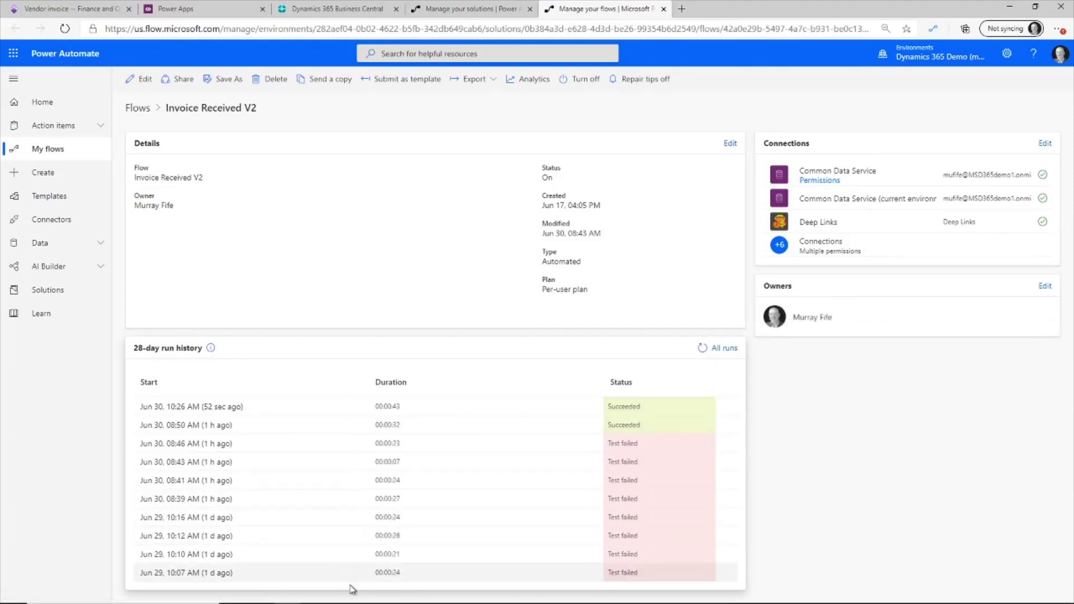
mouse_move(355, 600)
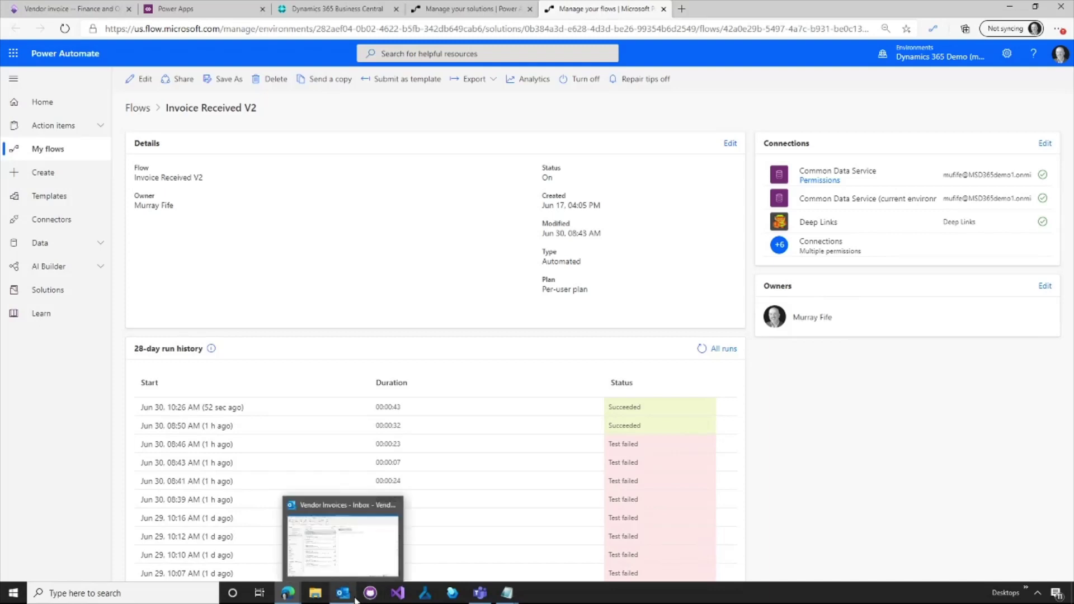
left_click(481, 594)
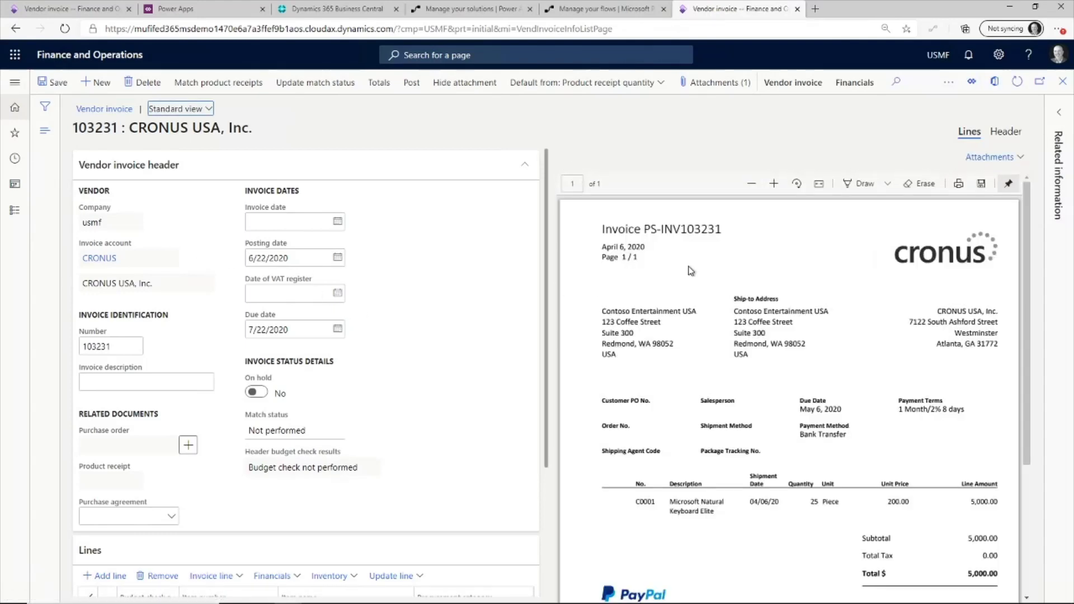
scroll(719, 280, "down", 1)
scroll(725, 287, "down", 1)
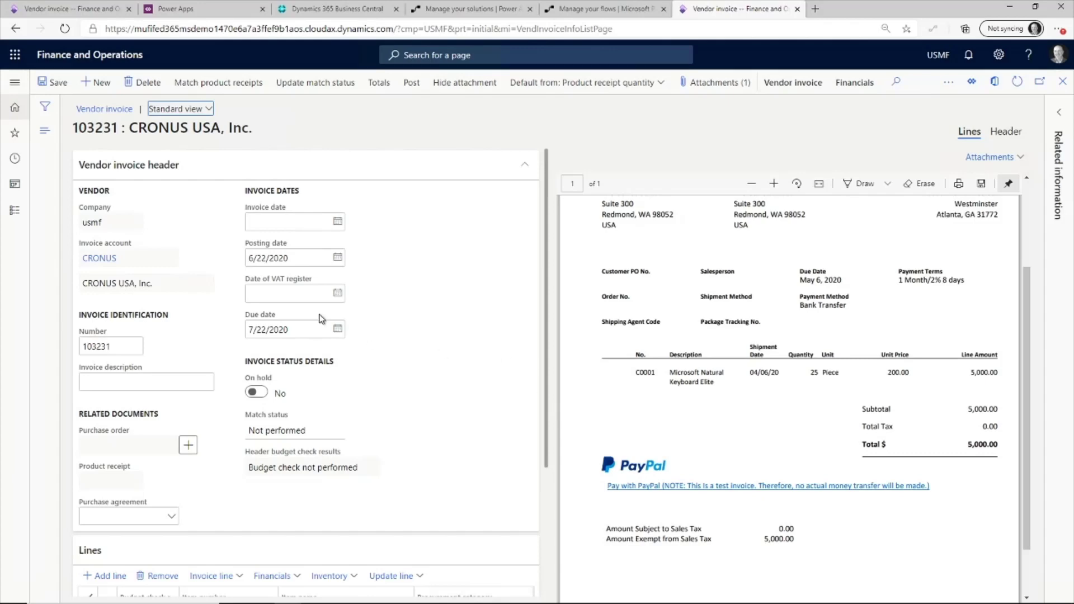
scroll(317, 323, "down", 2)
scroll(318, 323, "down", 1)
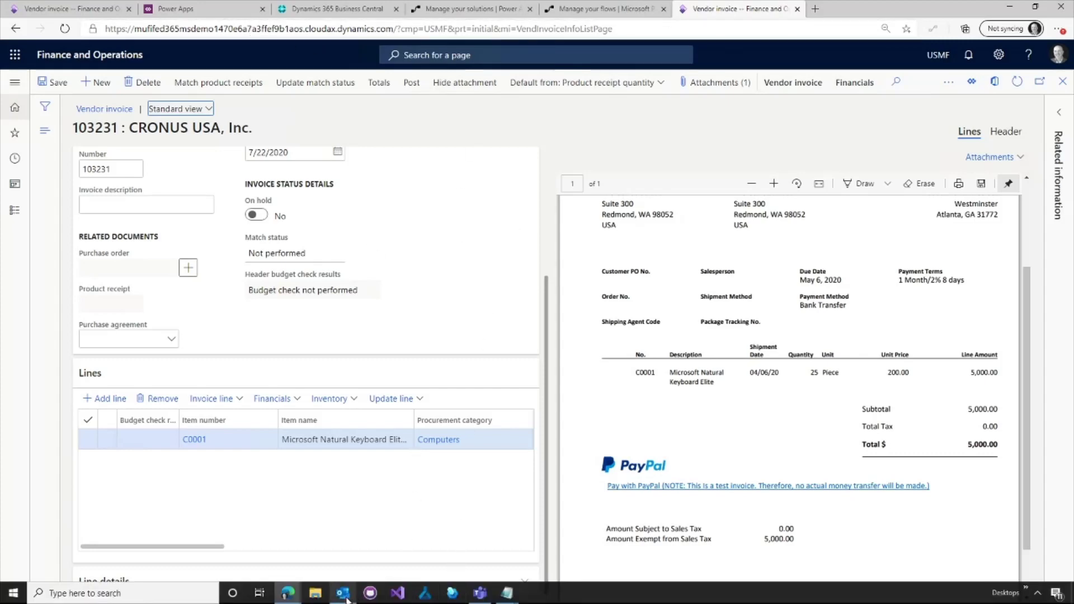
In Teams' Accounts Payable Documents Files tab, open Sales Invoice PS-INV103233.pdf.
left_click(479, 592)
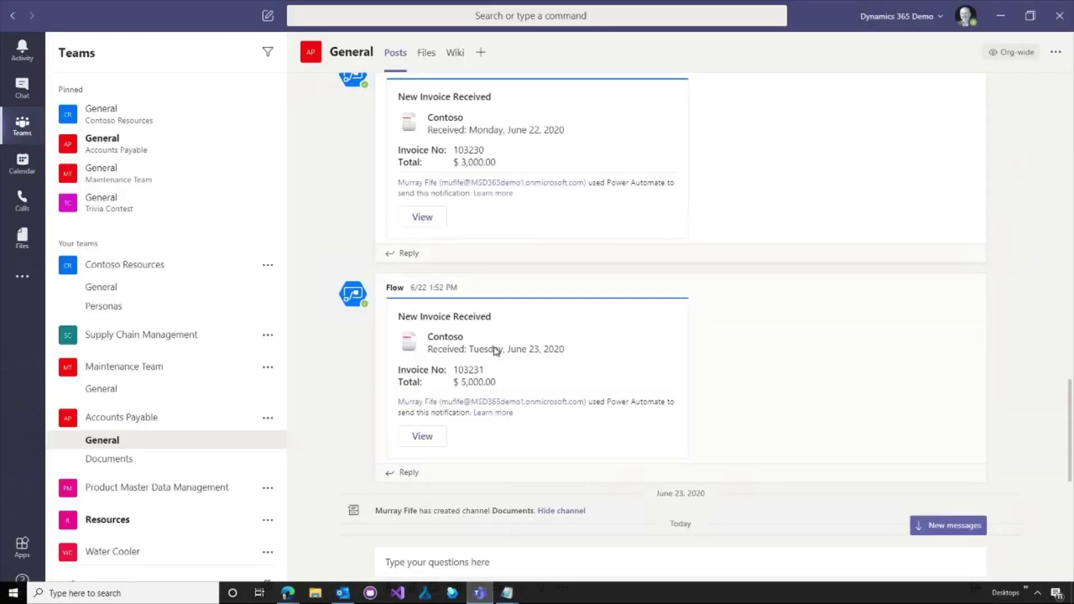
left_click(128, 461)
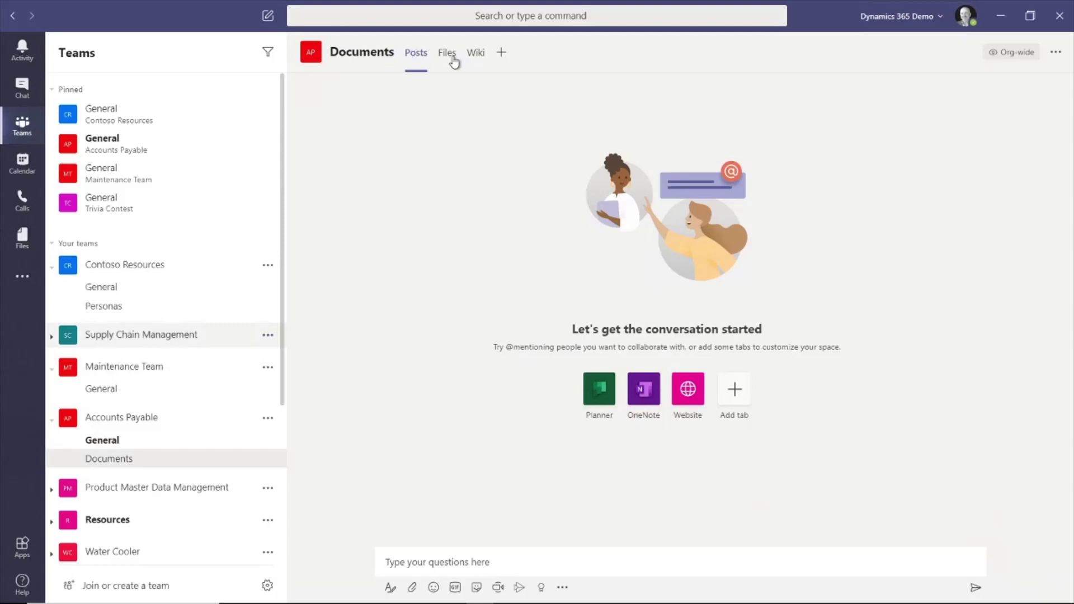
left_click(447, 52)
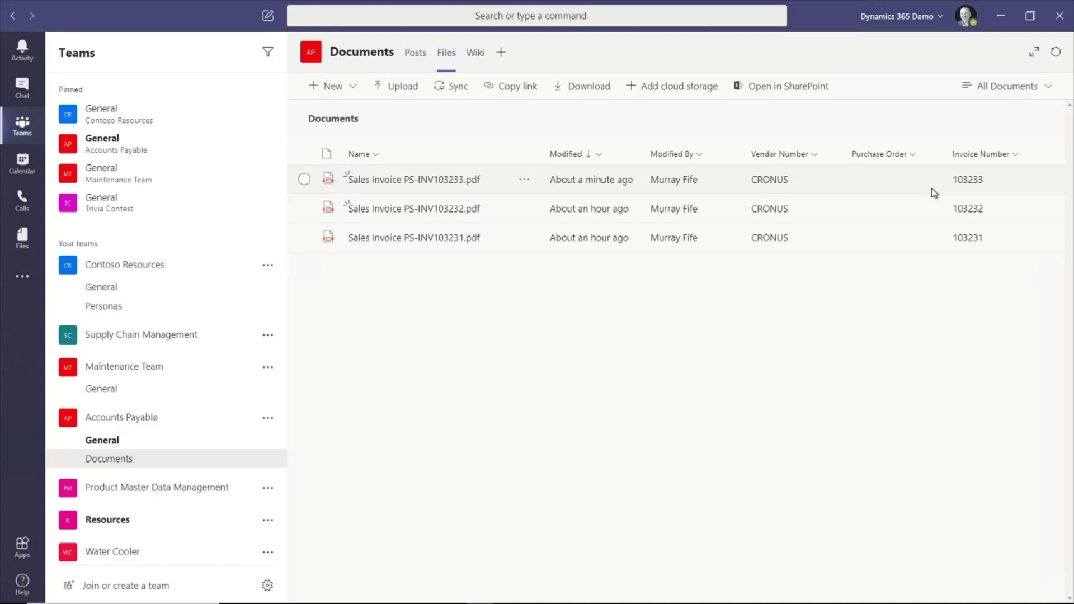
left_click(451, 181)
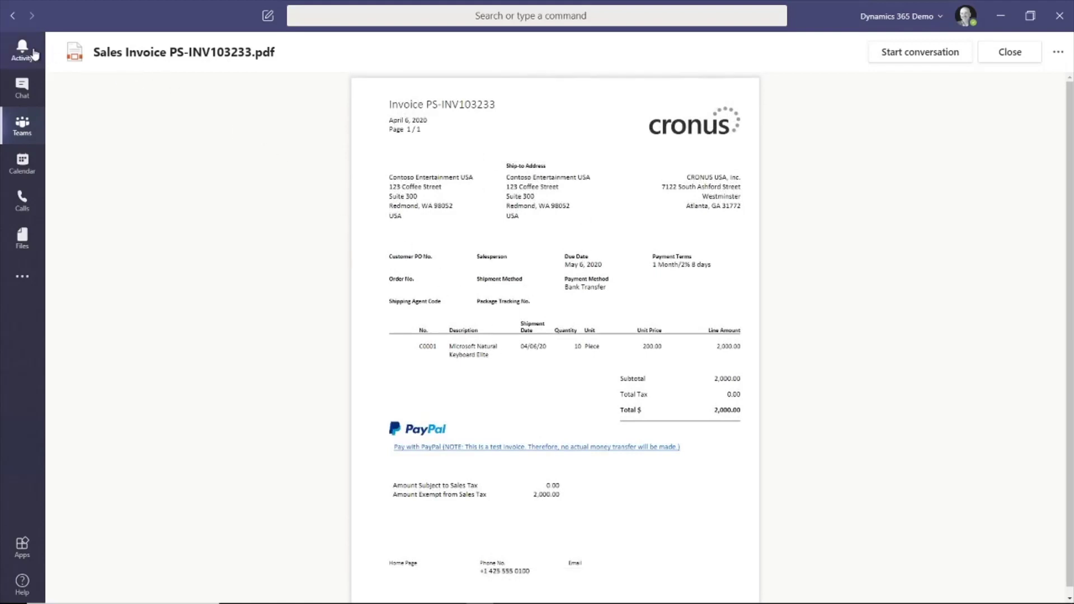
Close PS-INV103233.pdf to get back to the Documents channel's file list.
left_click(14, 16)
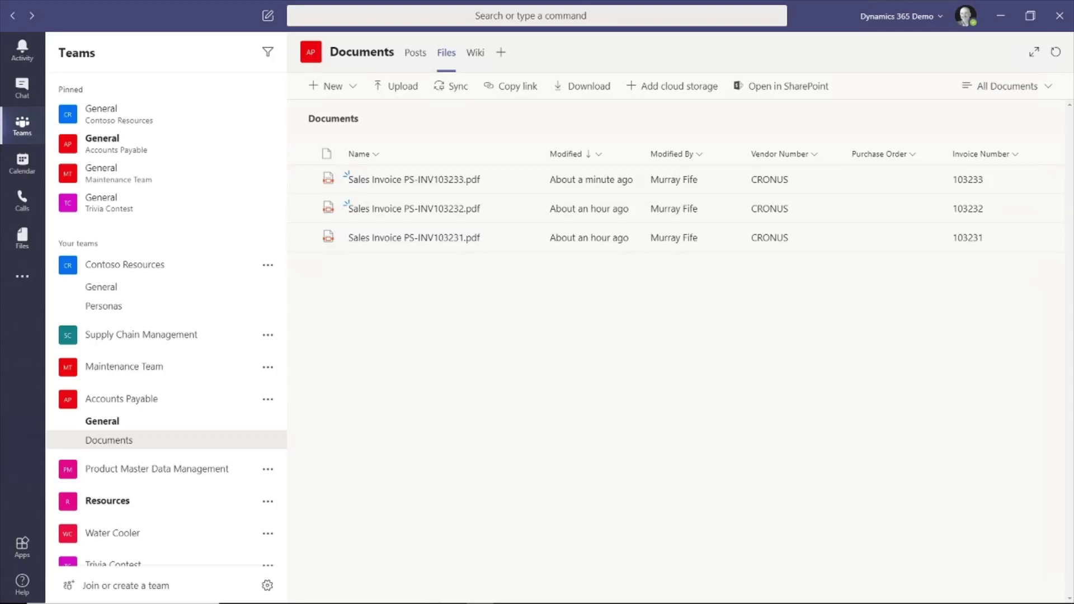
Maximize the Power Apps browser window and open AI Builder's Models, then its Build page.
mouse_move(352, 600)
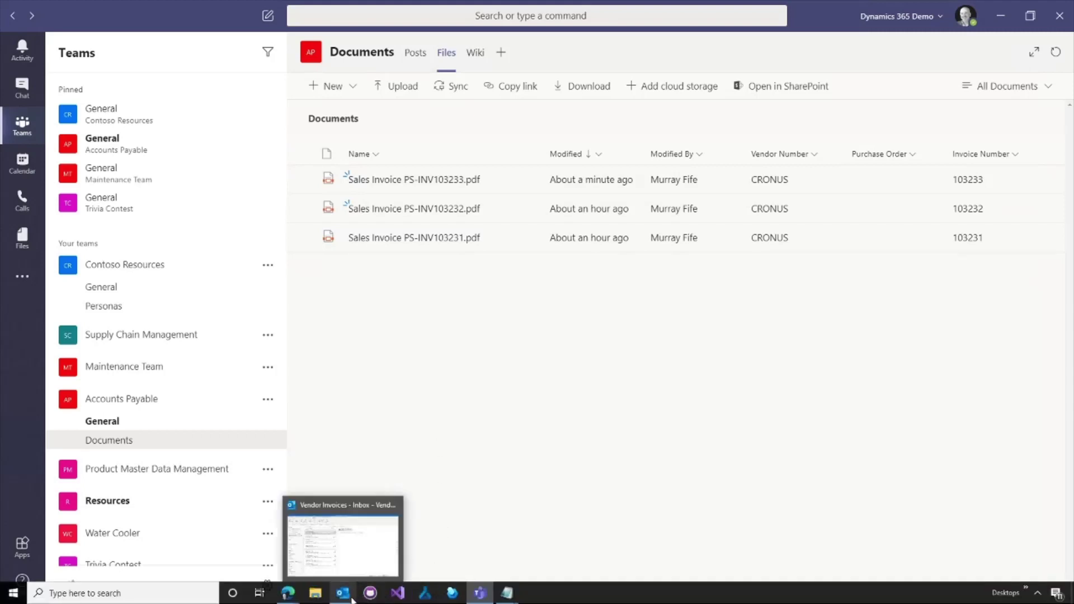
mouse_move(290, 598)
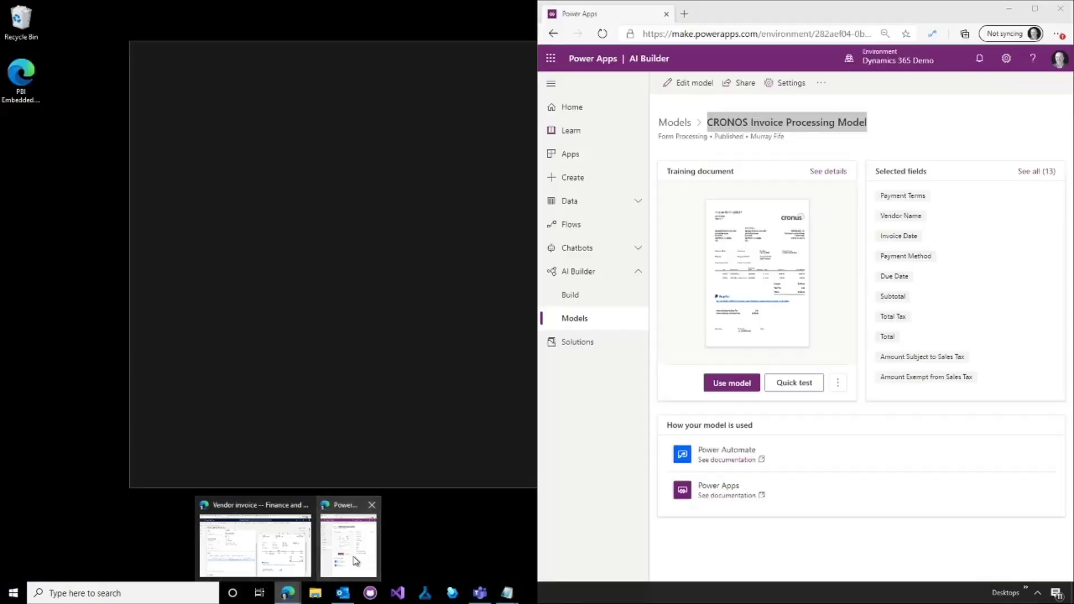
left_click(347, 545)
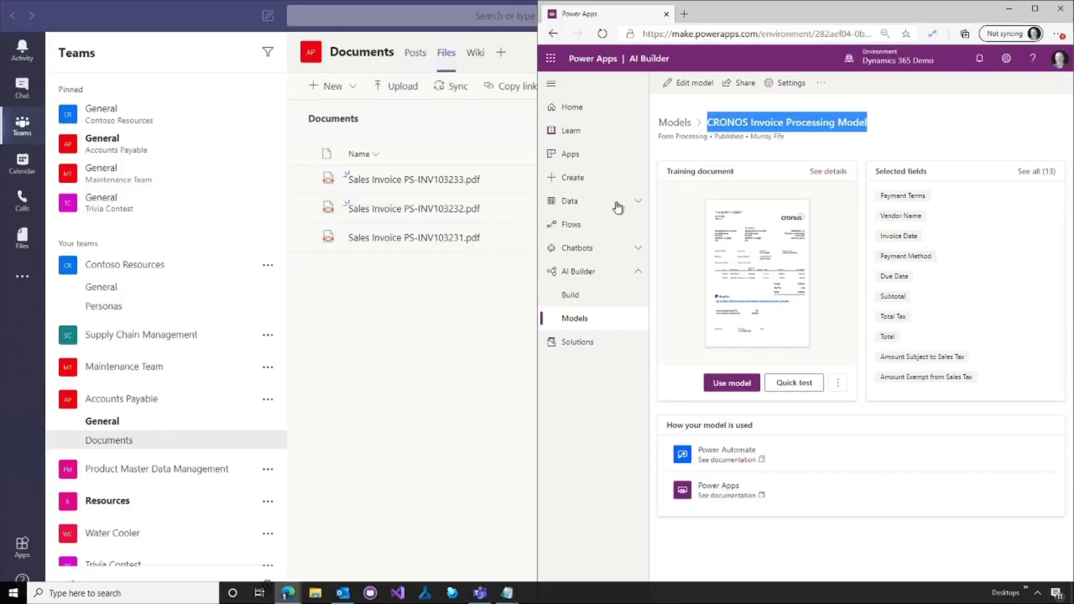
double_click(858, 14)
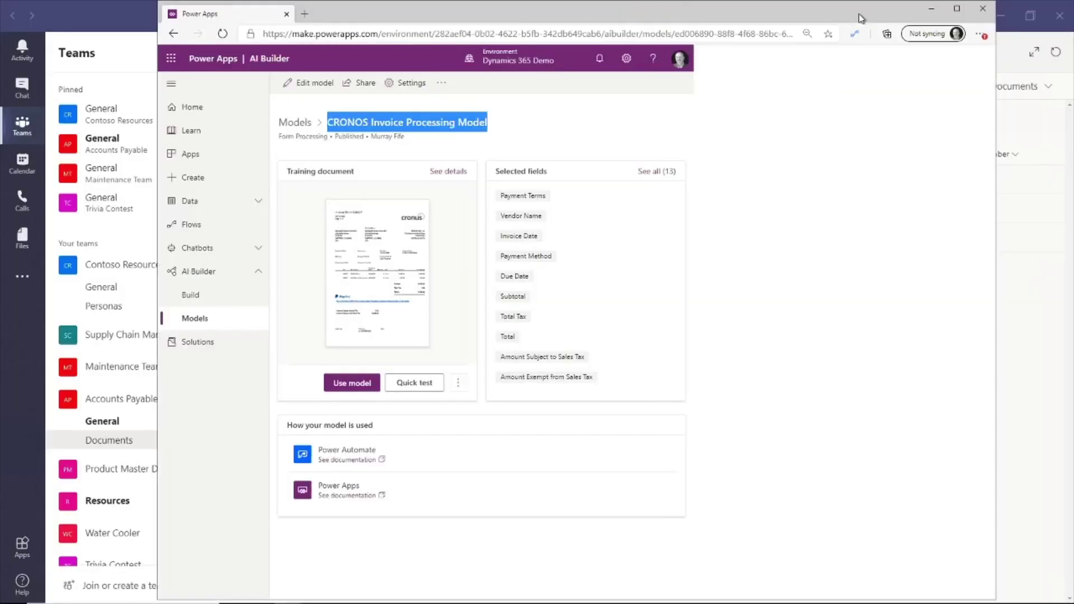
left_click(957, 12)
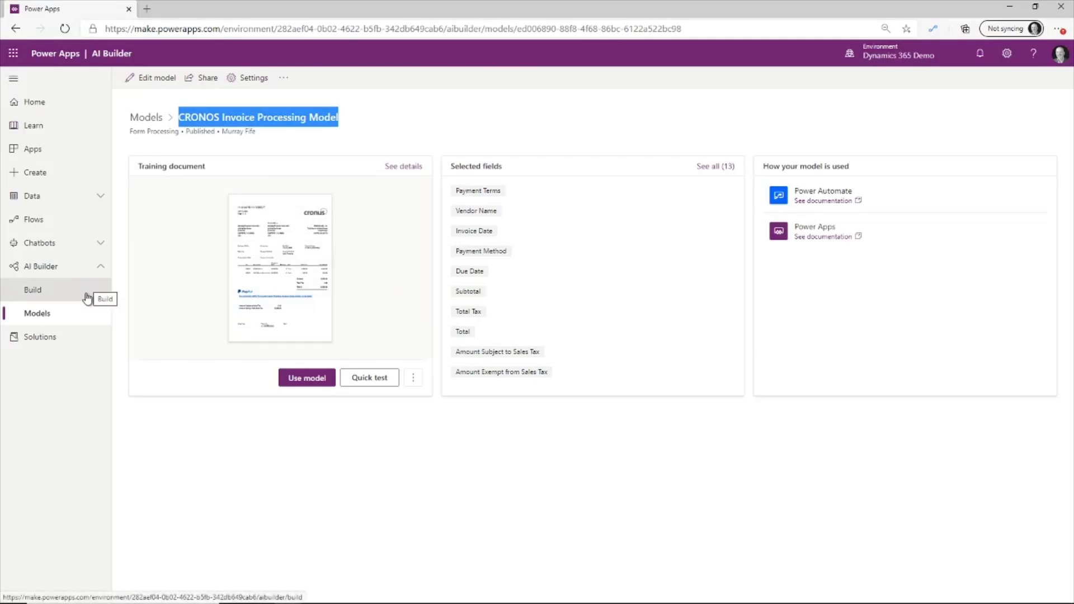
left_click(40, 314)
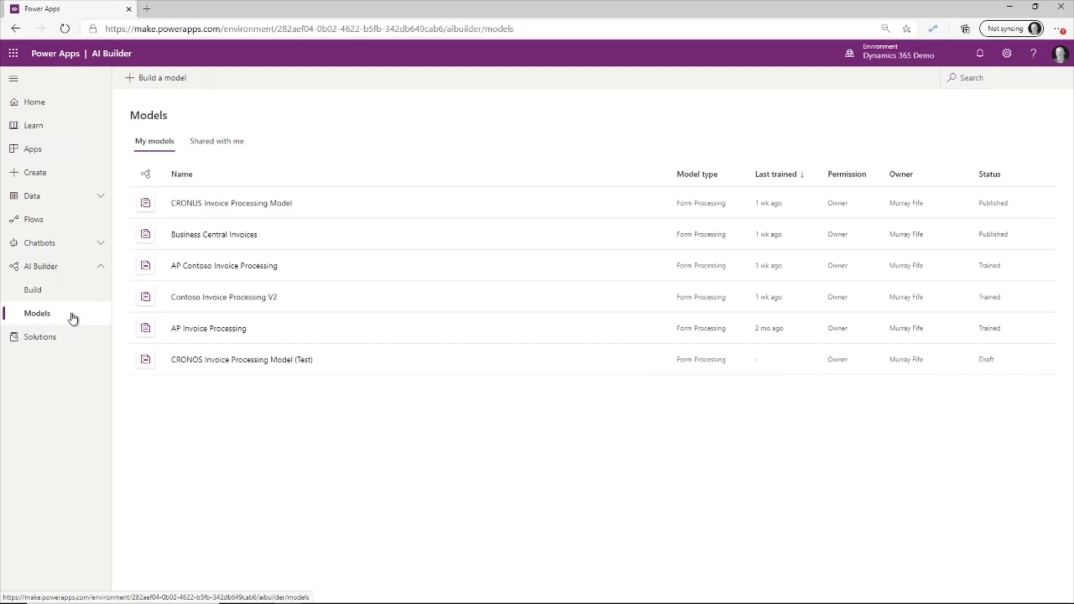
left_click(36, 292)
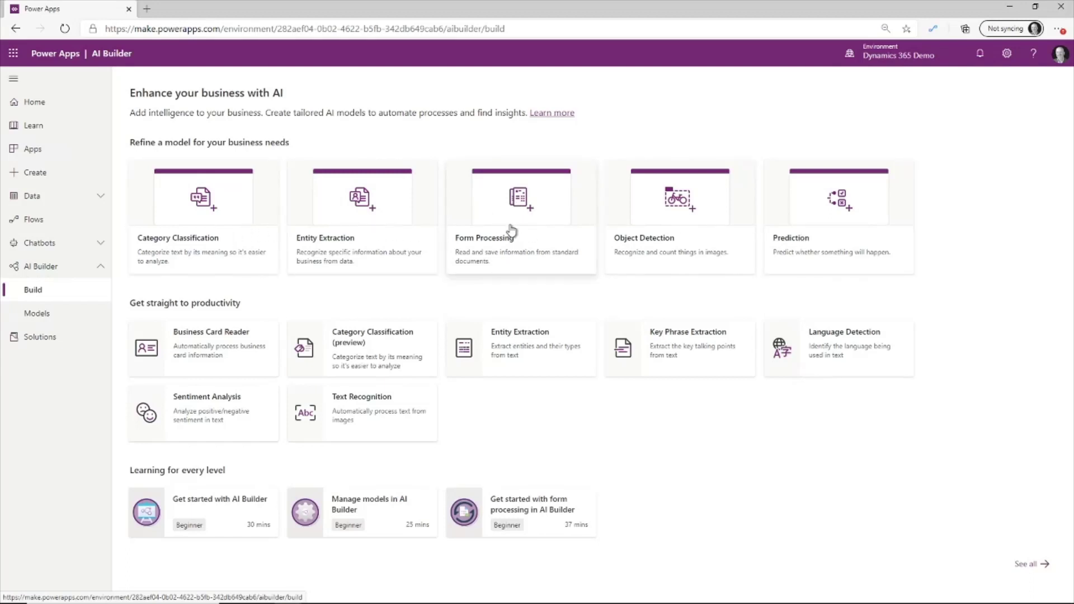
Open the test model's field editor and redraw Invoice Date as April 6, 2020.
left_click(49, 315)
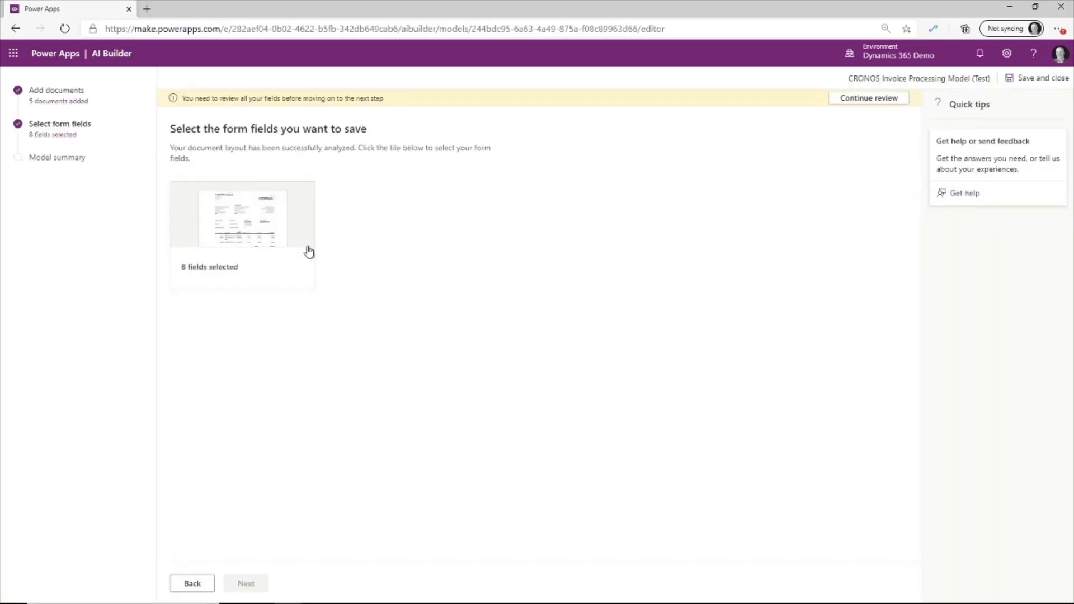
left_click(251, 226)
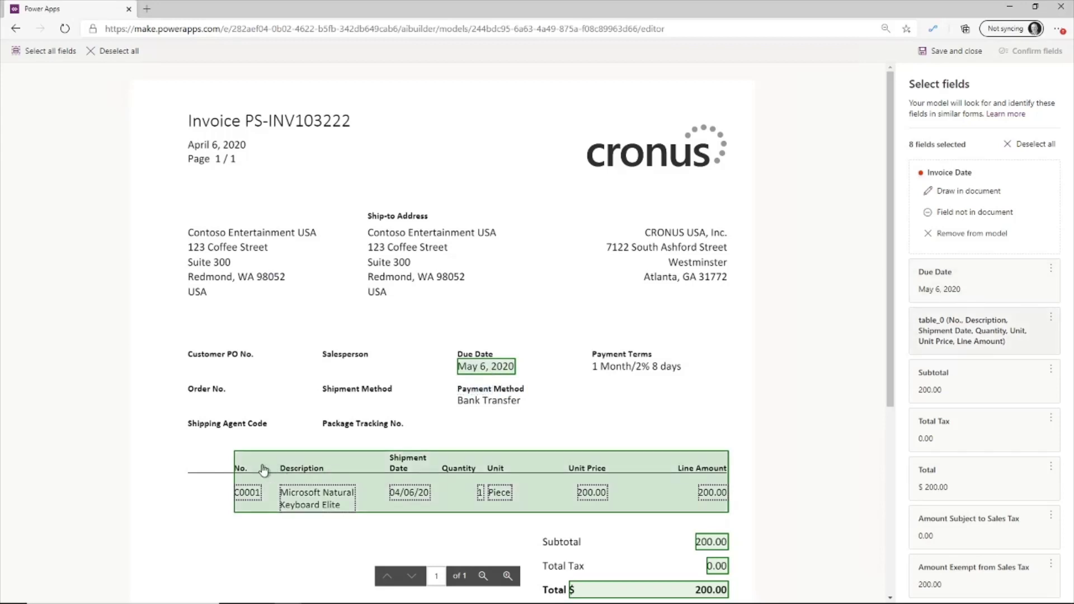
scroll(703, 515, "down", 3)
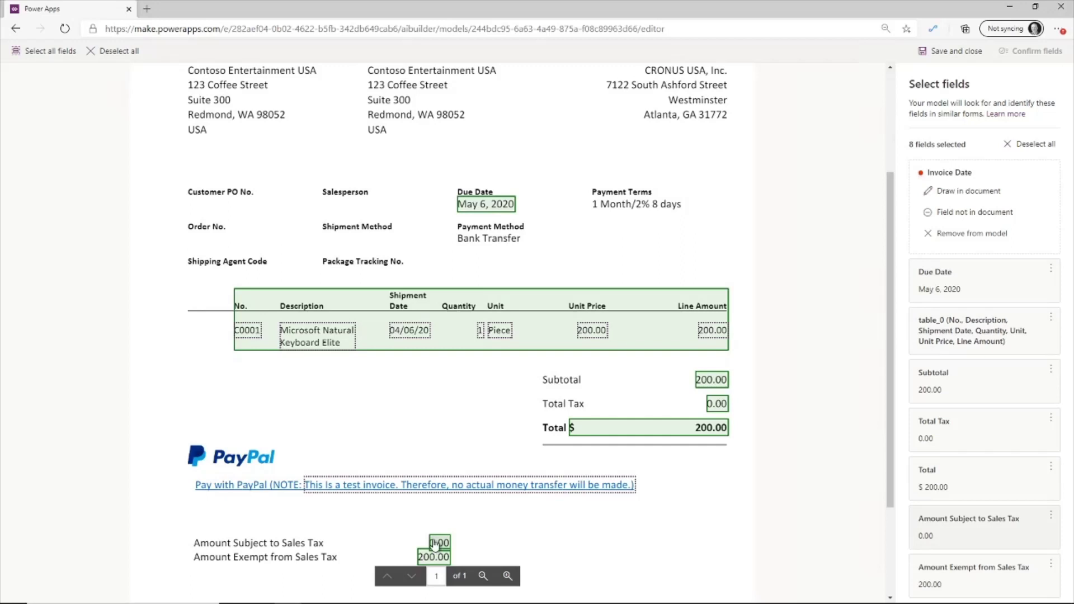
scroll(451, 266, "up", 3)
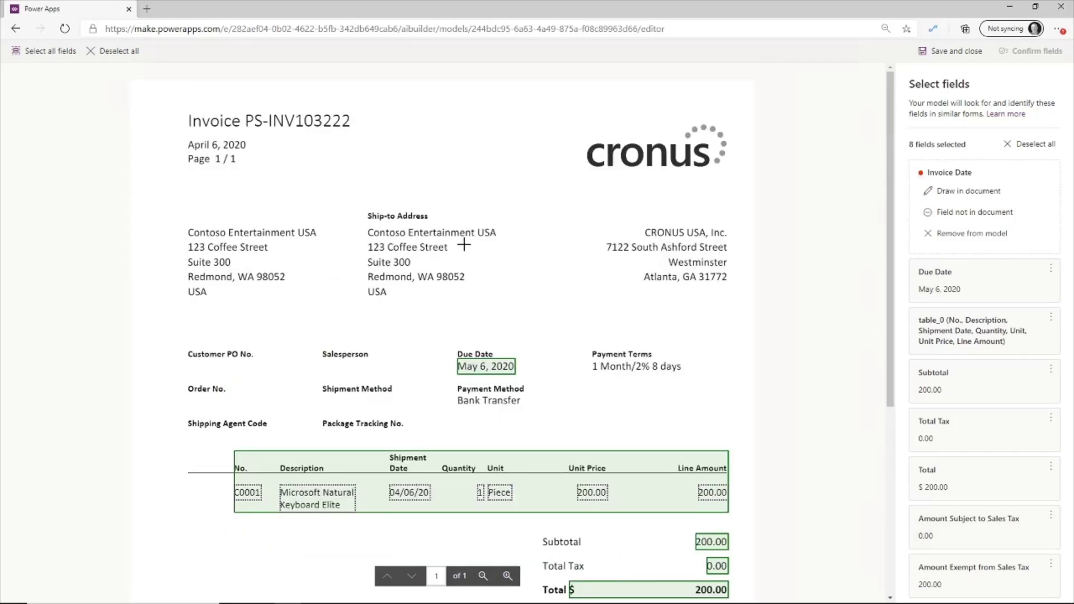
left_click(969, 193)
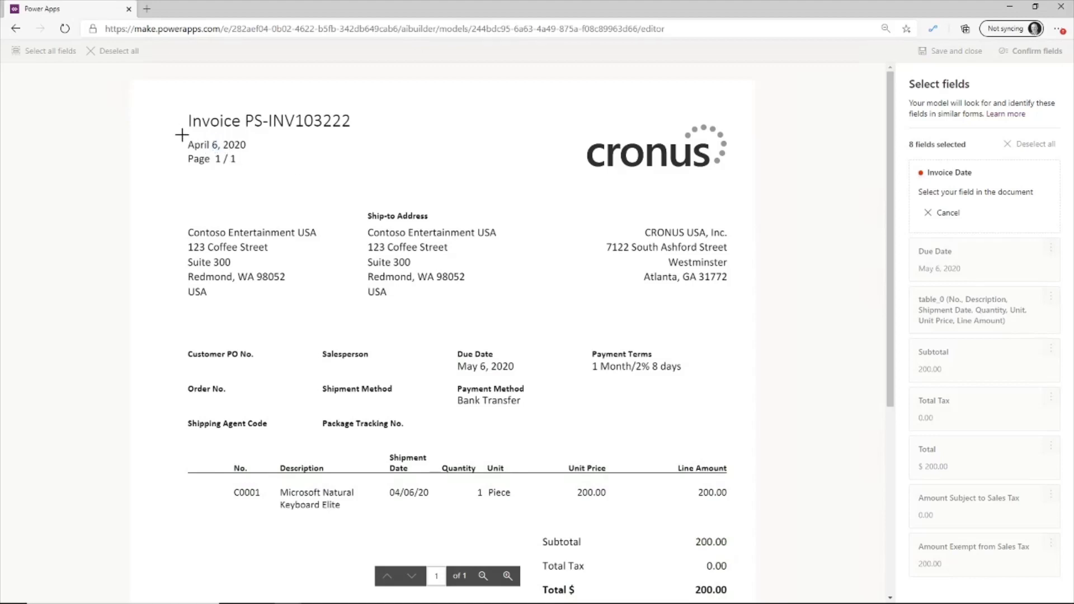
left_click_drag(188, 137, 247, 153)
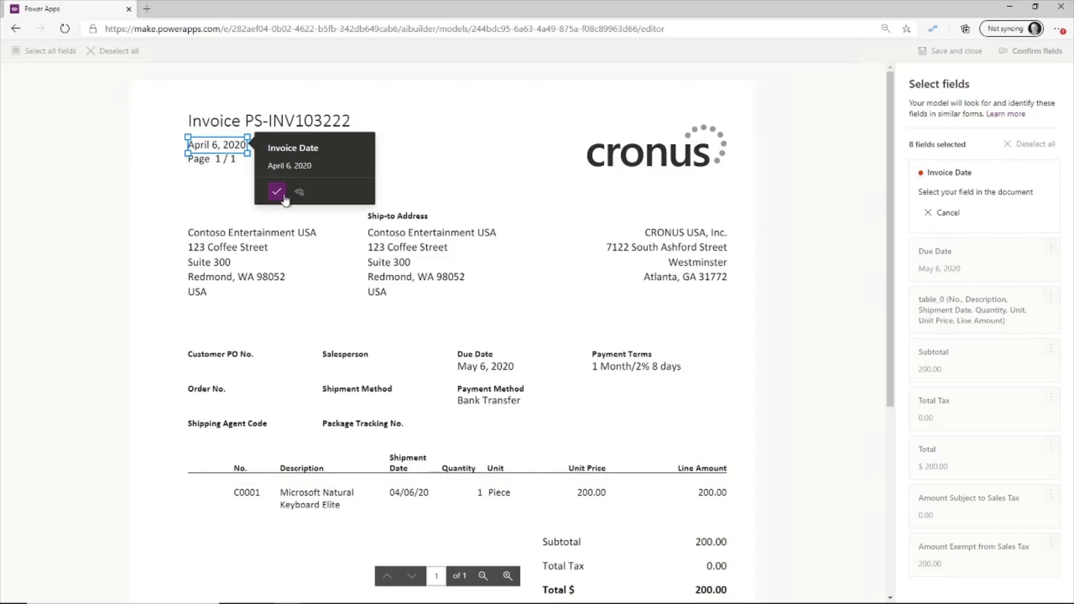
left_click(278, 191)
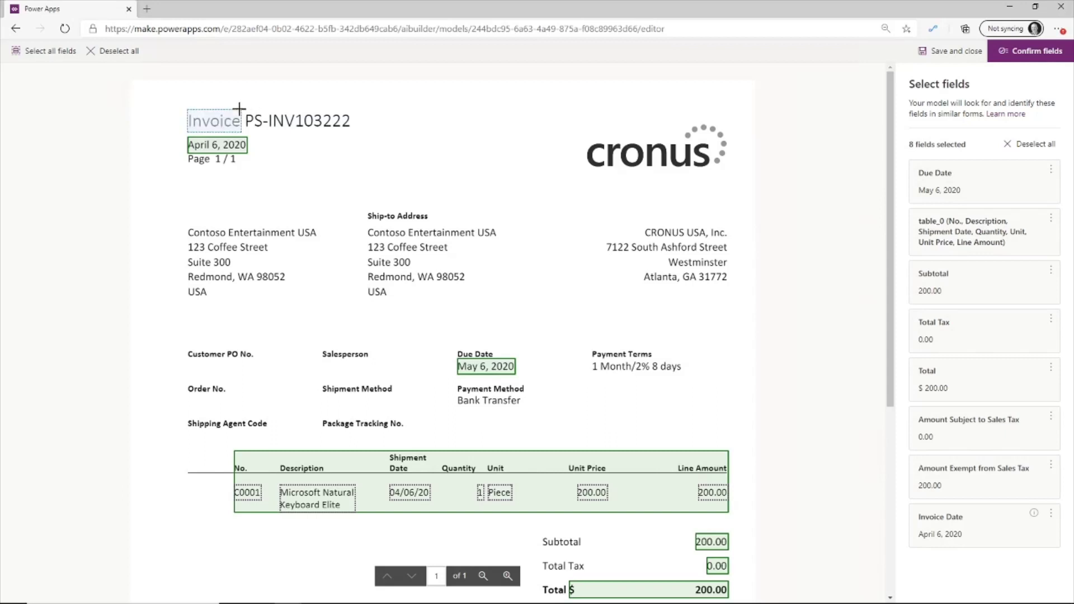
Tag PS-INV103222 as a new Invoice Number field and save the model.
left_click_drag(240, 109, 355, 126)
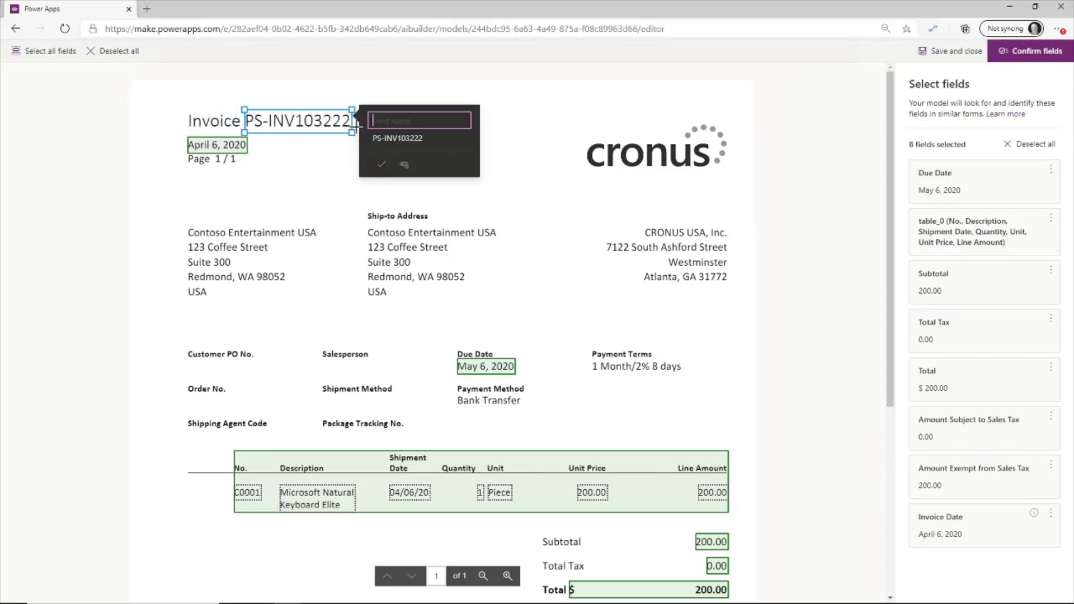
type("Invoice Number")
left_click(381, 163)
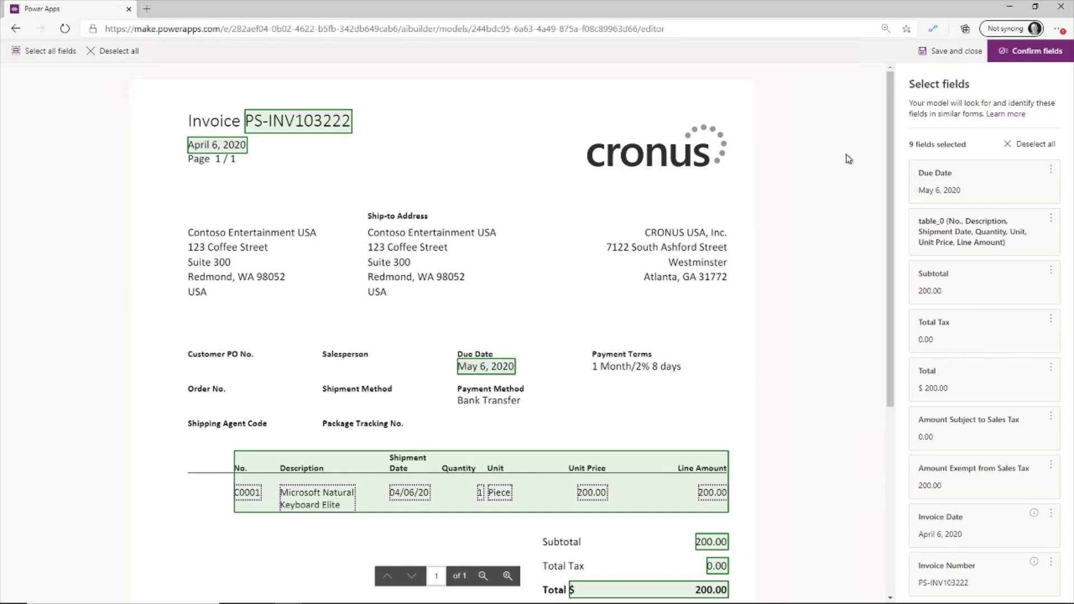
left_click(943, 53)
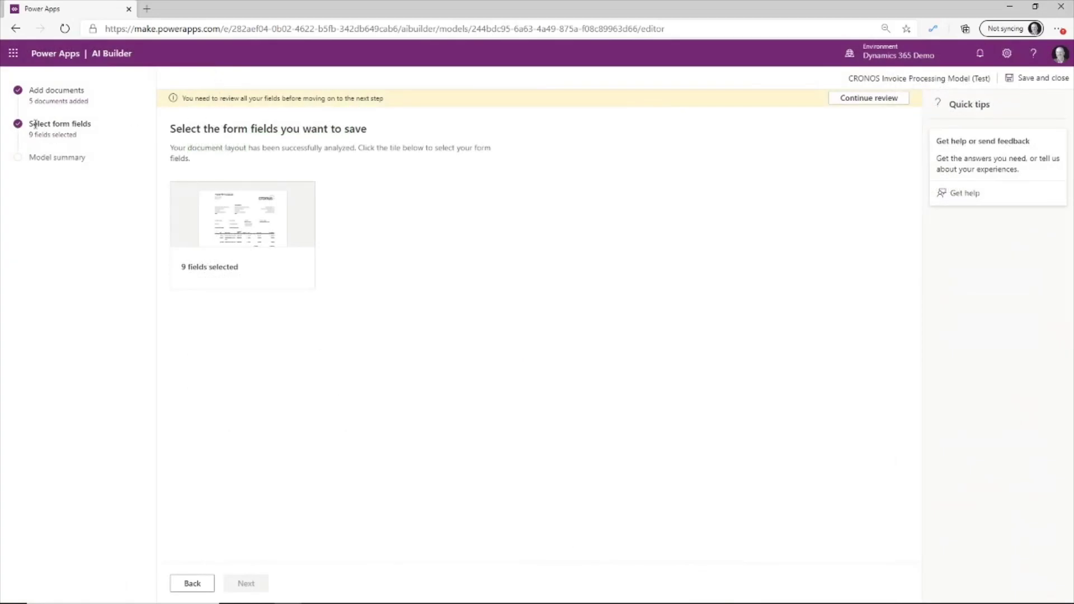
Quick-test the CRONUS Invoice Processing Model on Sales Invoice PS-INV103222.pdf, then close the results.
left_click(15, 28)
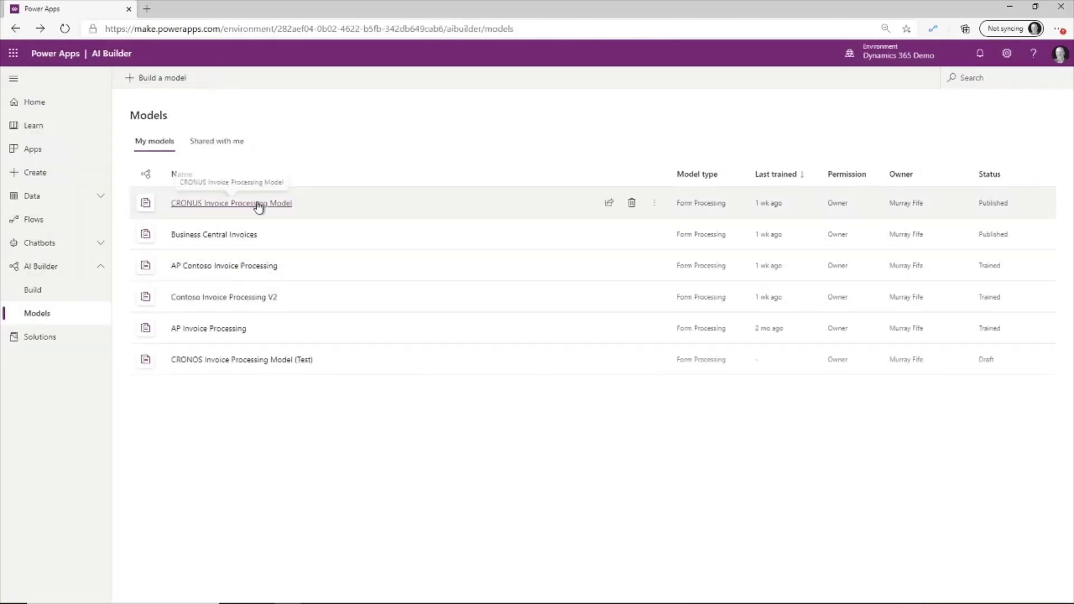
left_click(260, 207)
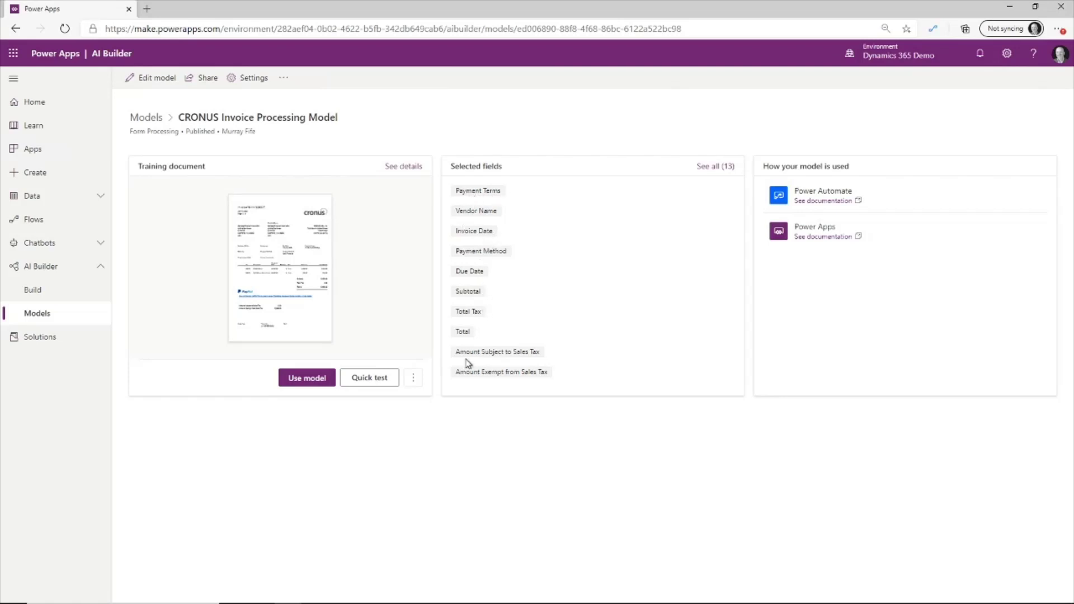
left_click(369, 377)
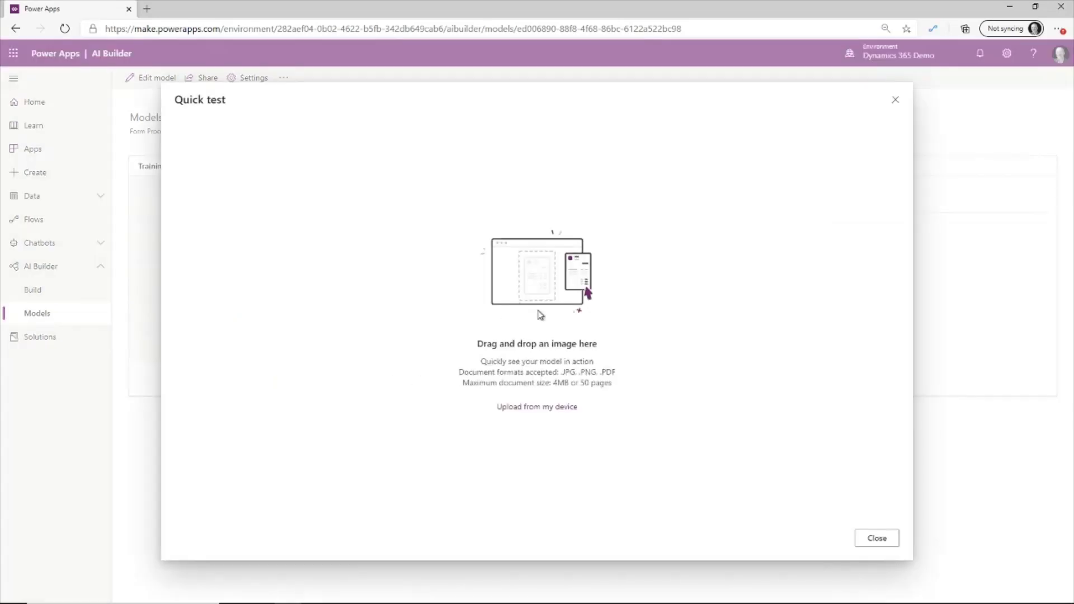
left_click(547, 407)
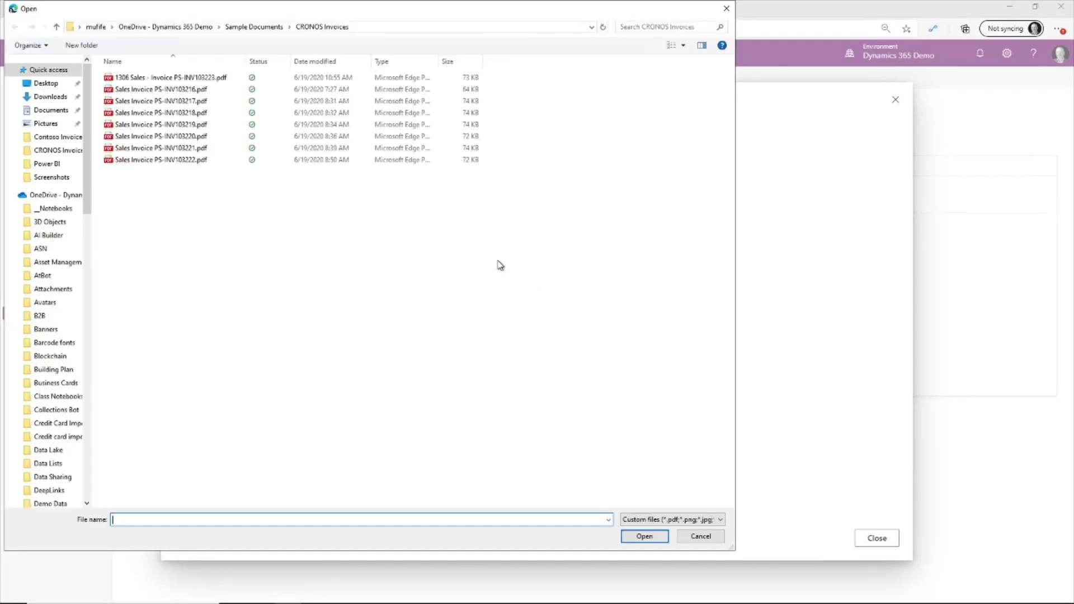
double_click(166, 161)
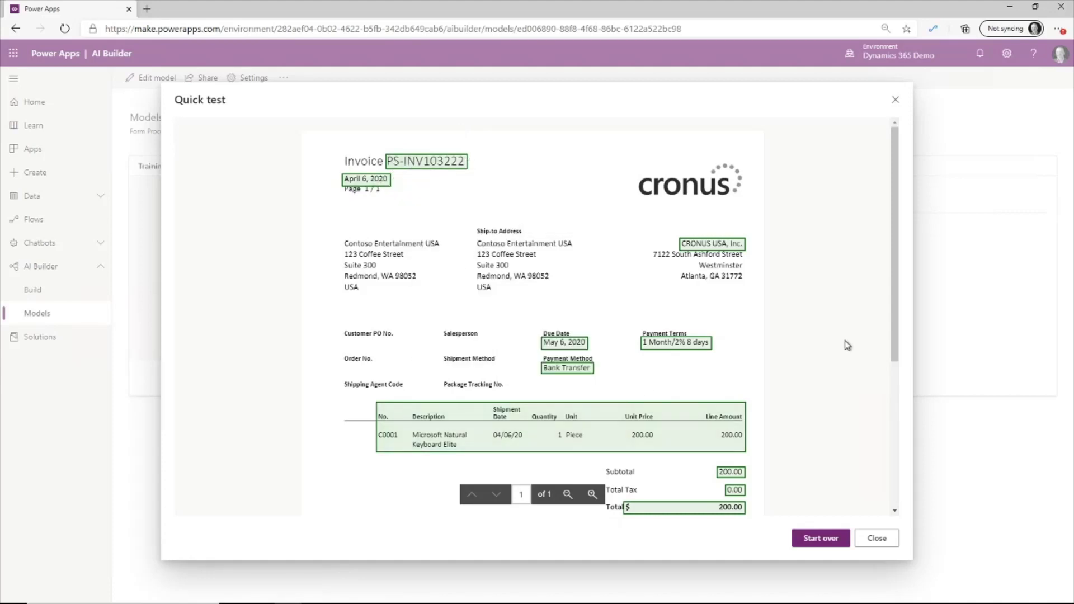
left_click(878, 541)
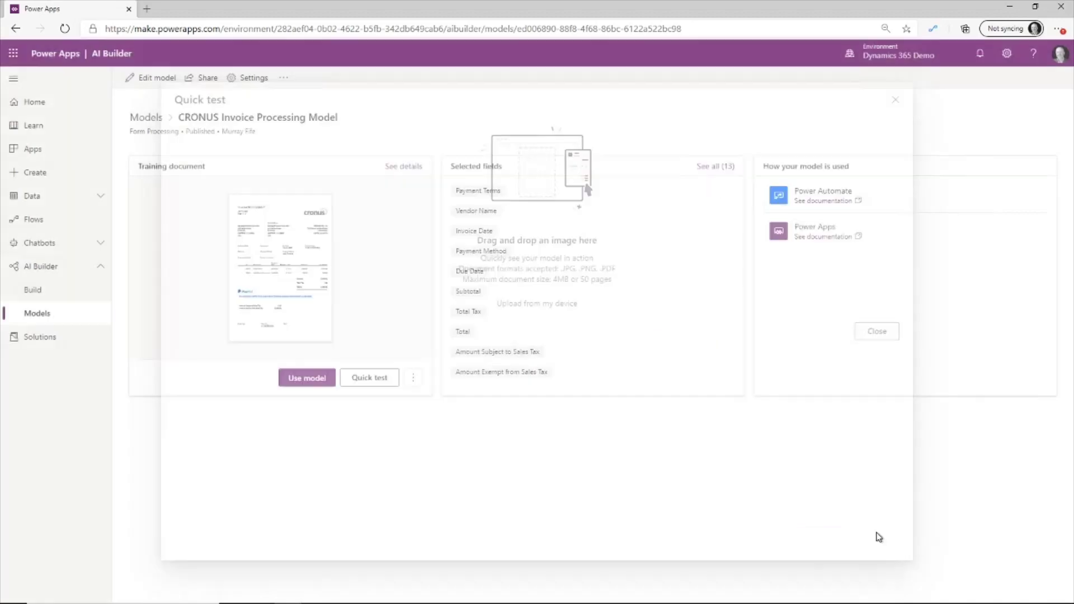
Switch to the Power Automate solutions page and open the Invoice Received V2 flow in the editor.
left_click(1010, 8)
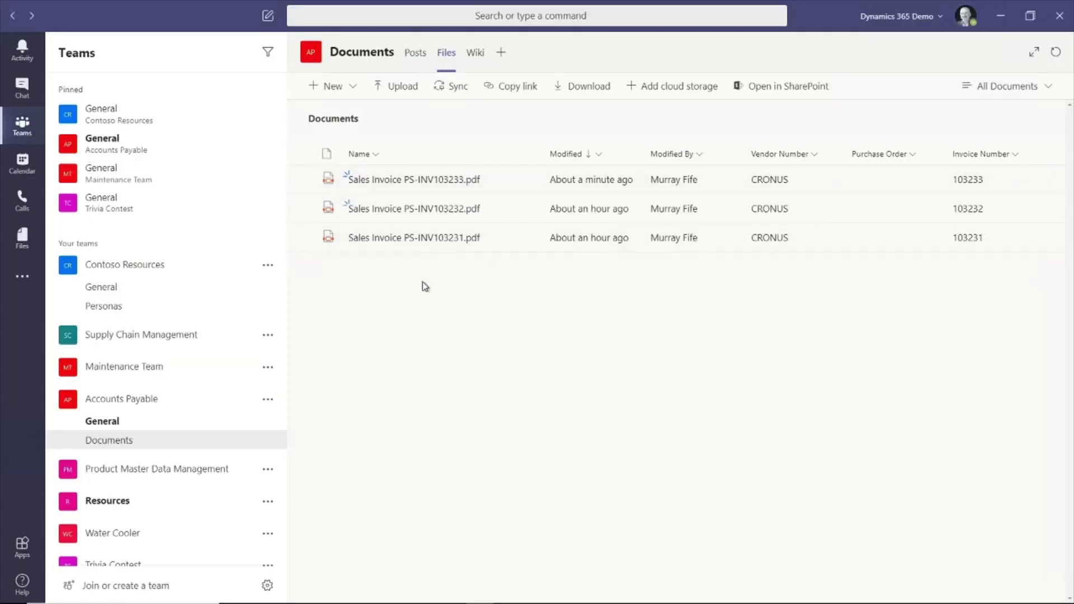
key("alt+Tab")
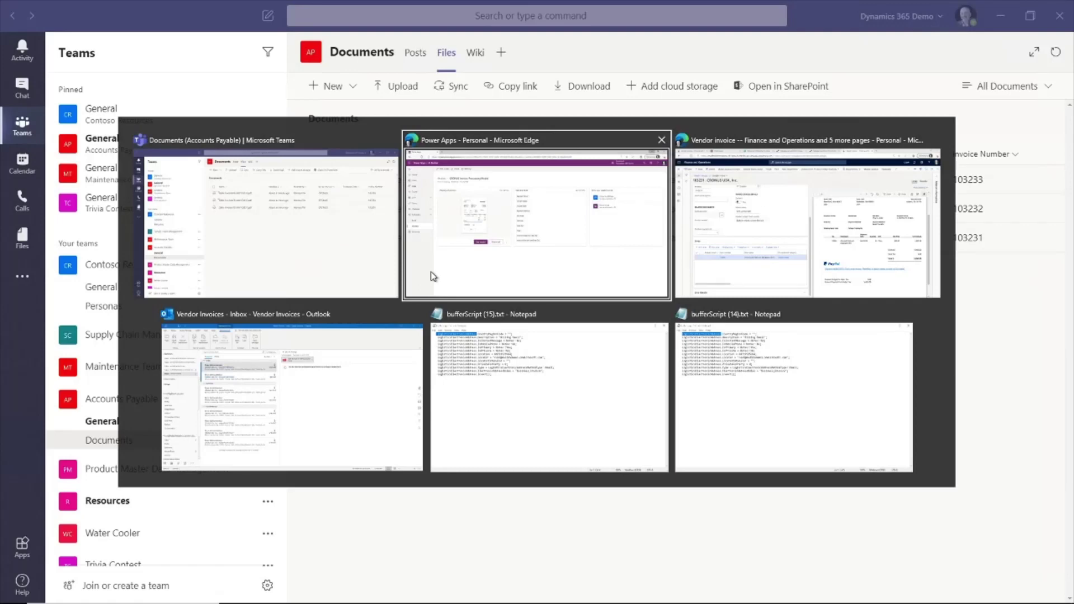
key("alt+Tab")
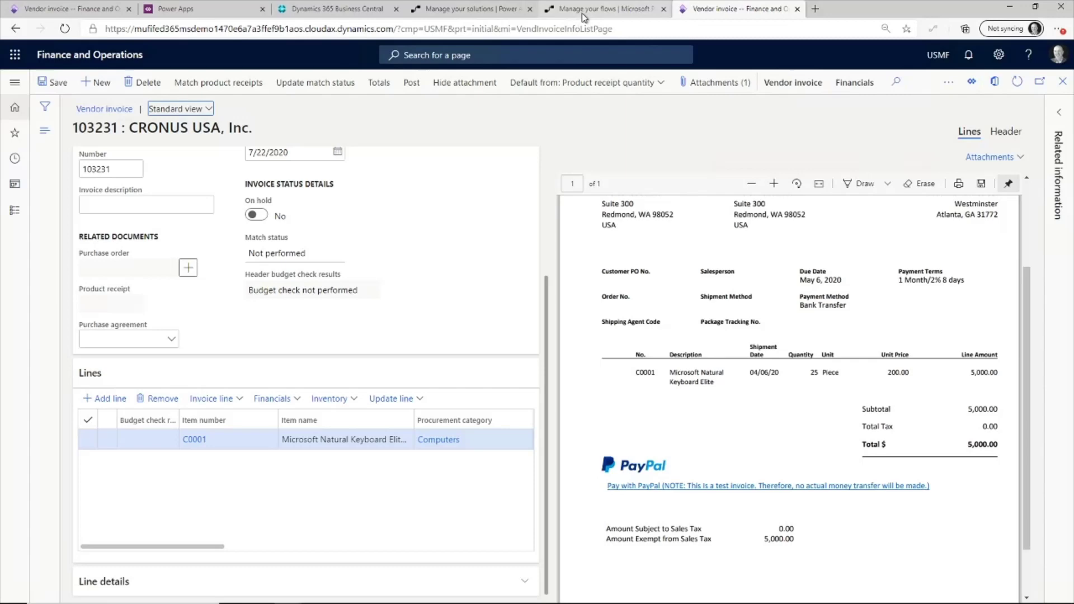
left_click(478, 11)
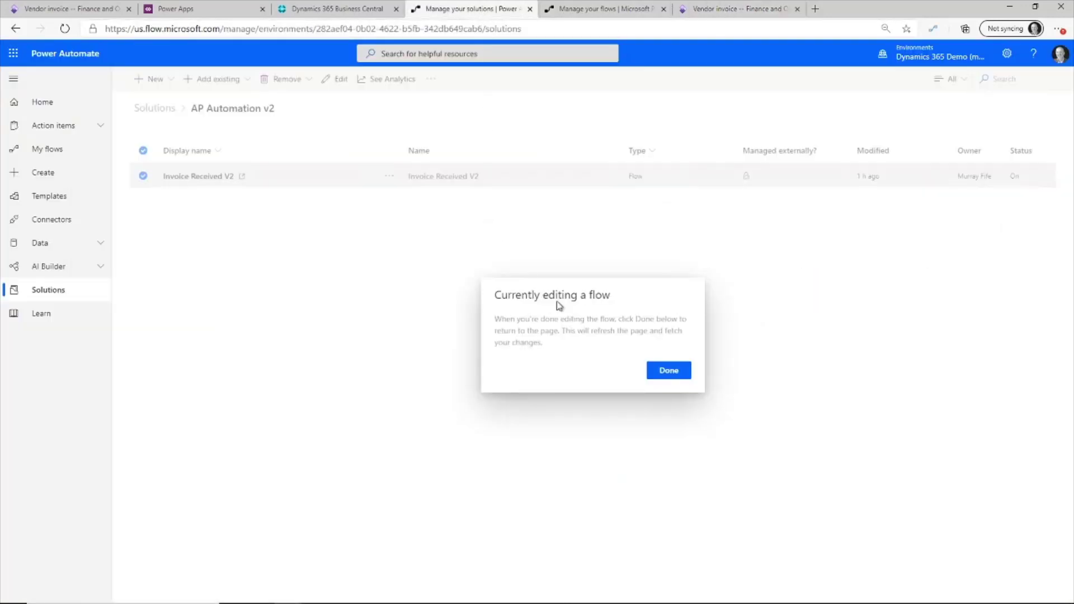
left_click(677, 373)
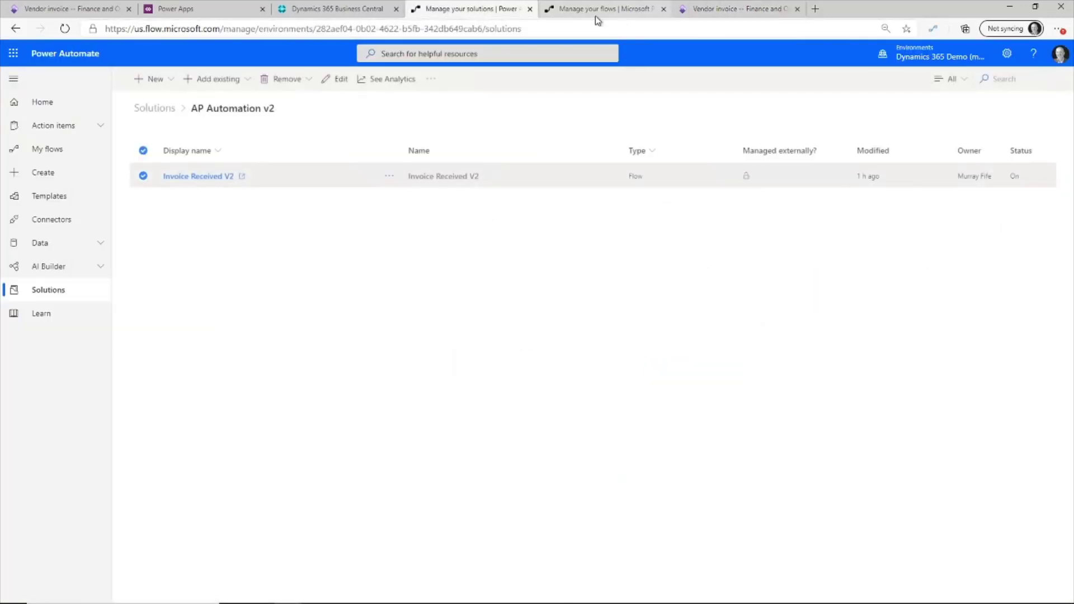
left_click(597, 12)
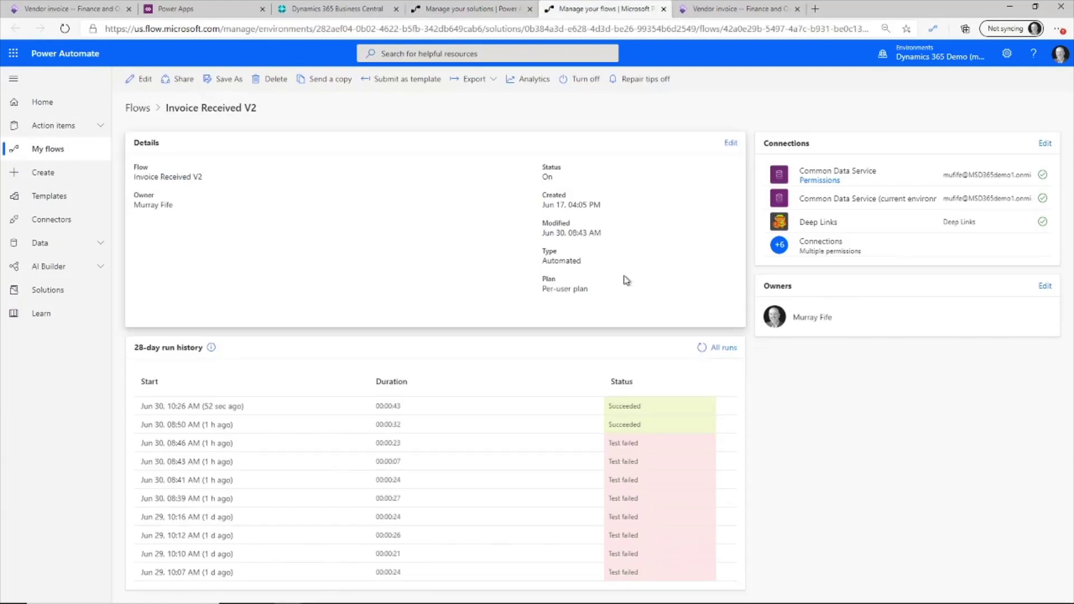
left_click(144, 84)
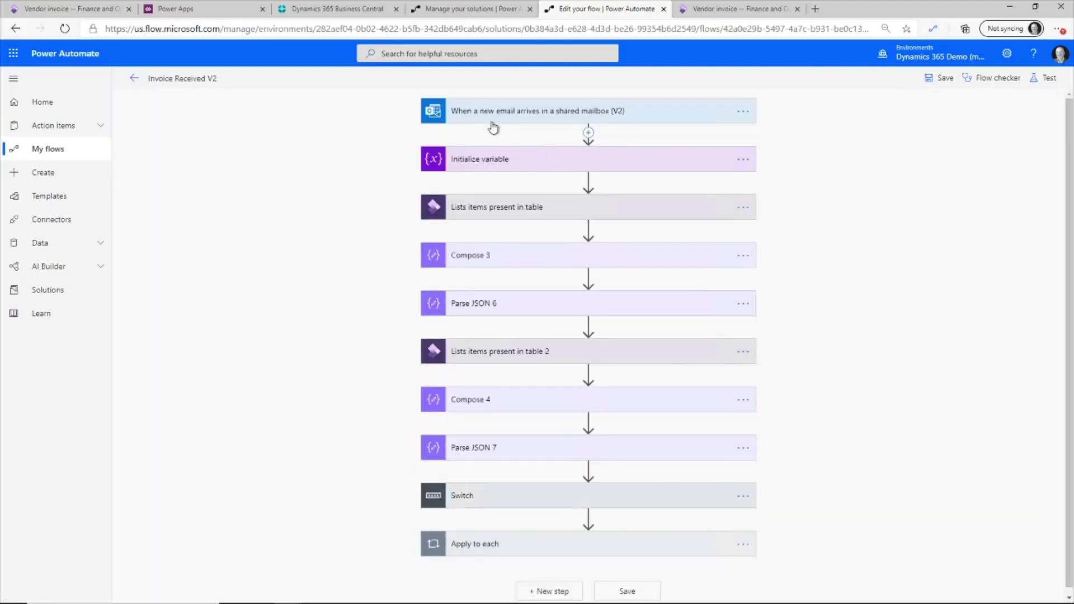
left_click(474, 114)
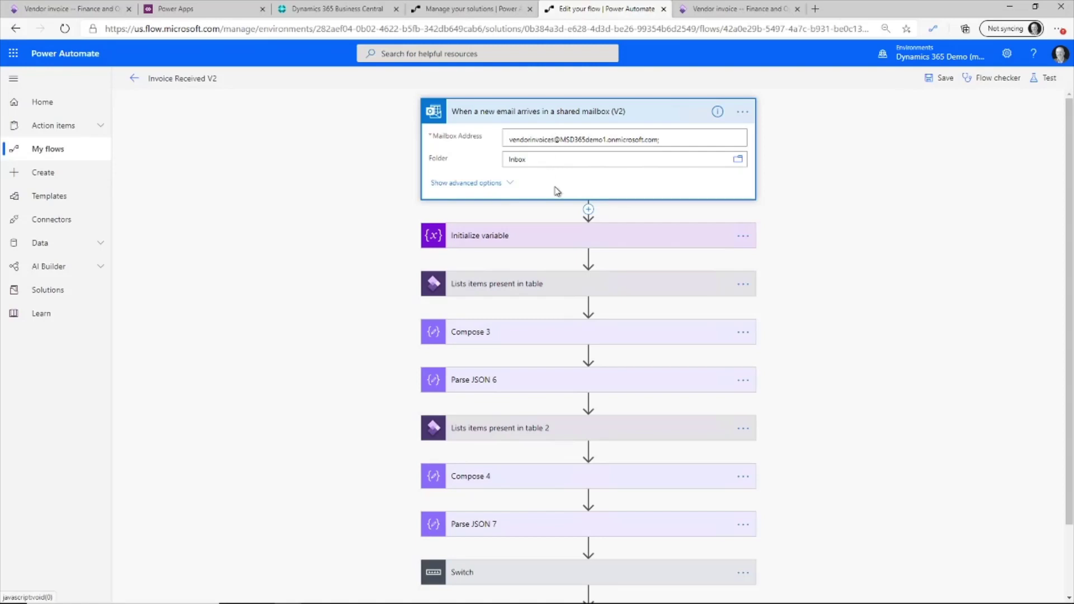
left_click(492, 239)
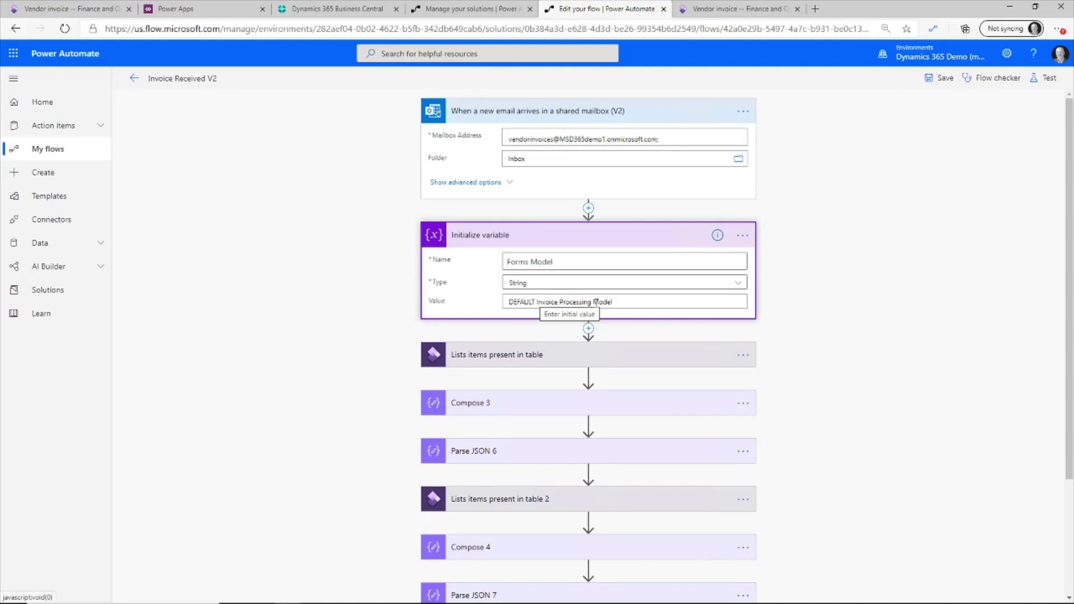
scroll(376, 270, "down", 3)
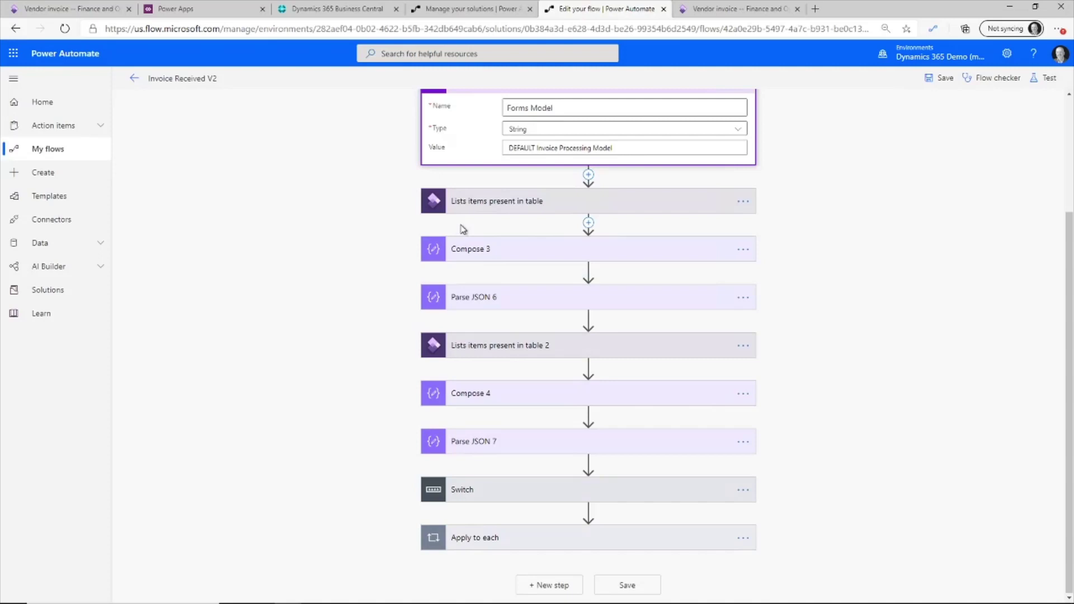
left_click(487, 208)
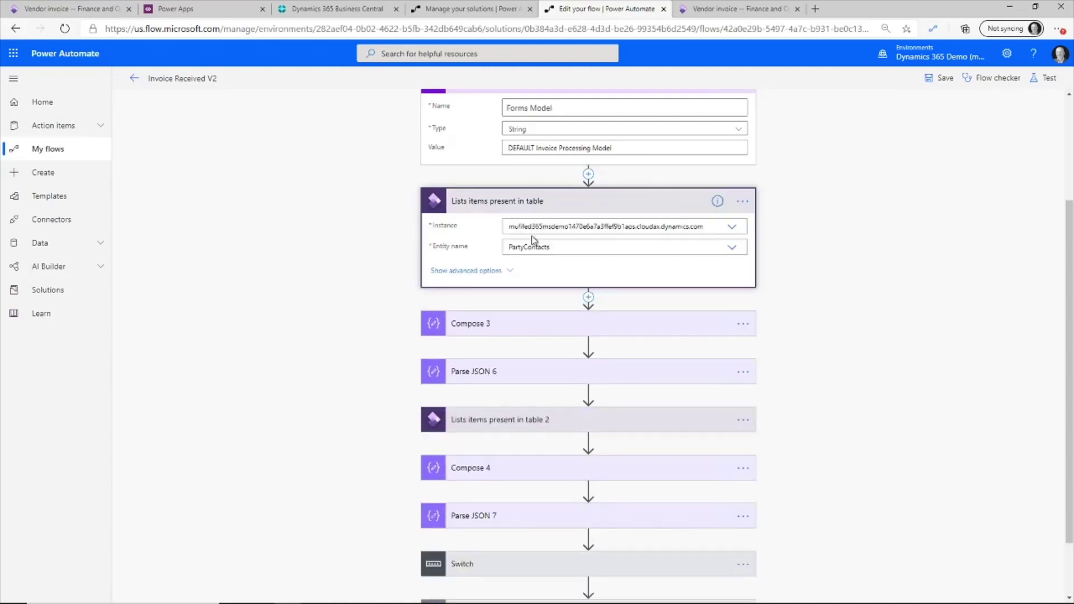
left_click(493, 272)
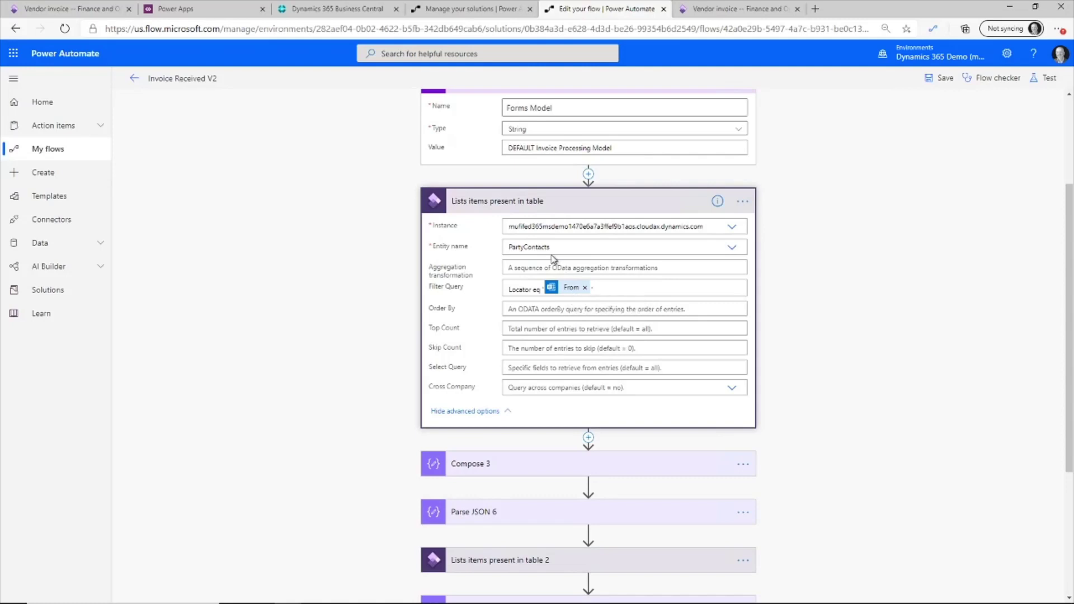
scroll(374, 256, "down", 3)
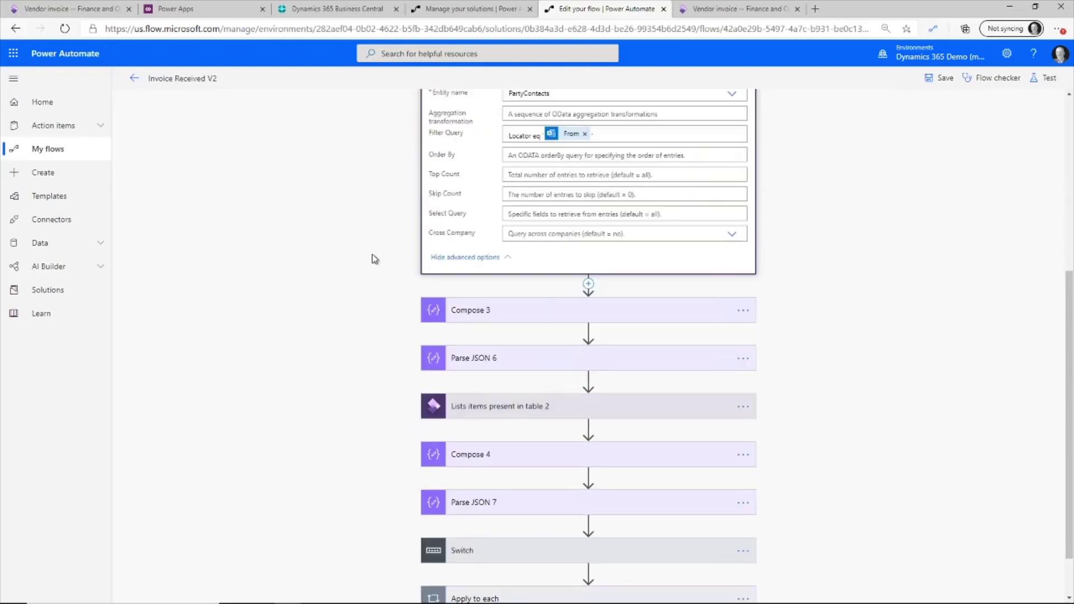
scroll(367, 255, "down", 1)
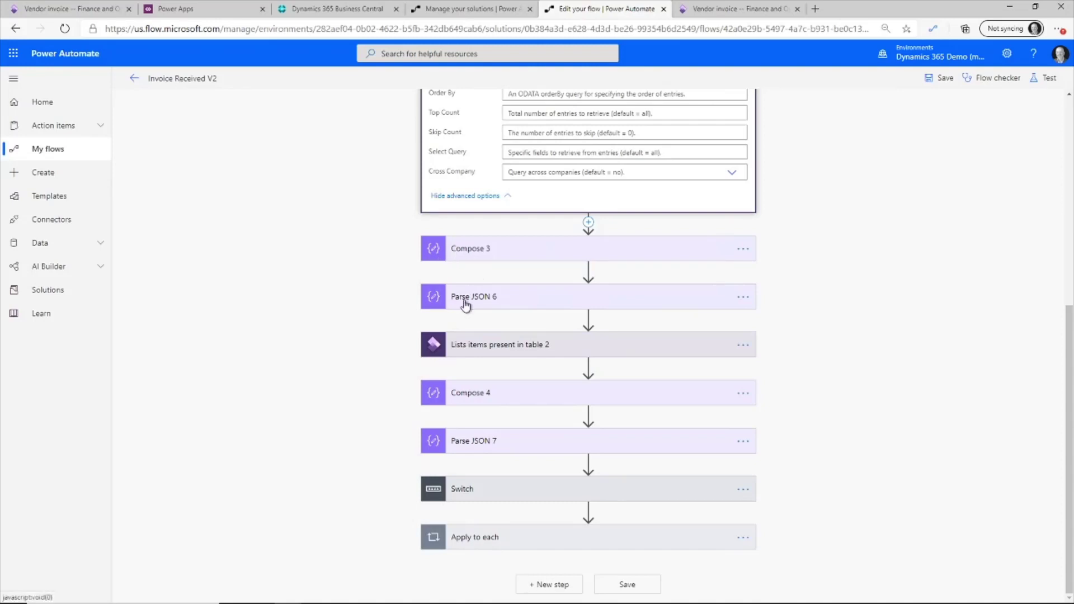
left_click(477, 355)
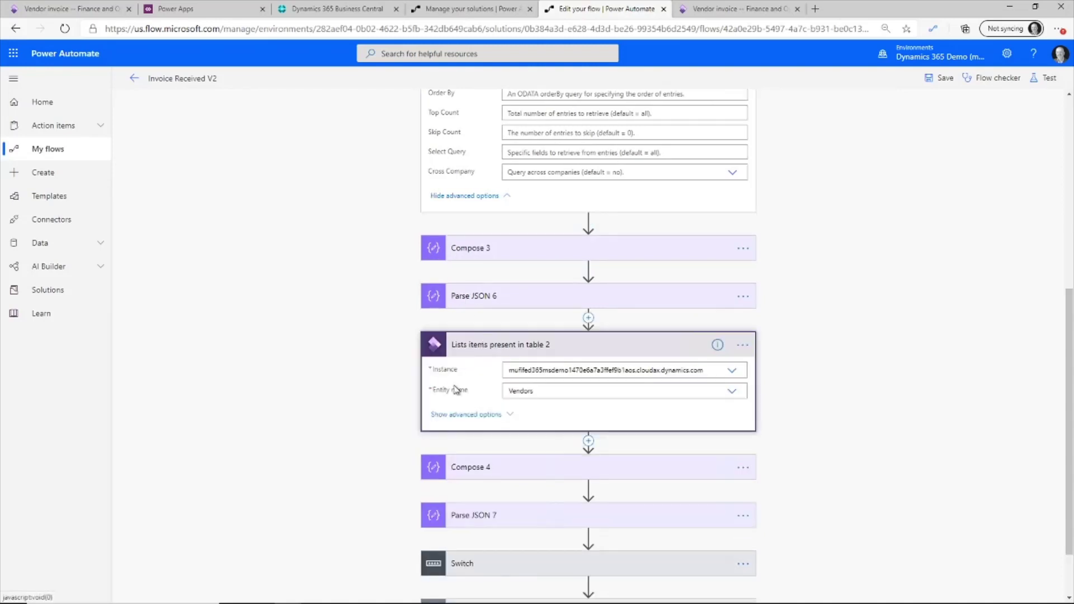
left_click(471, 415)
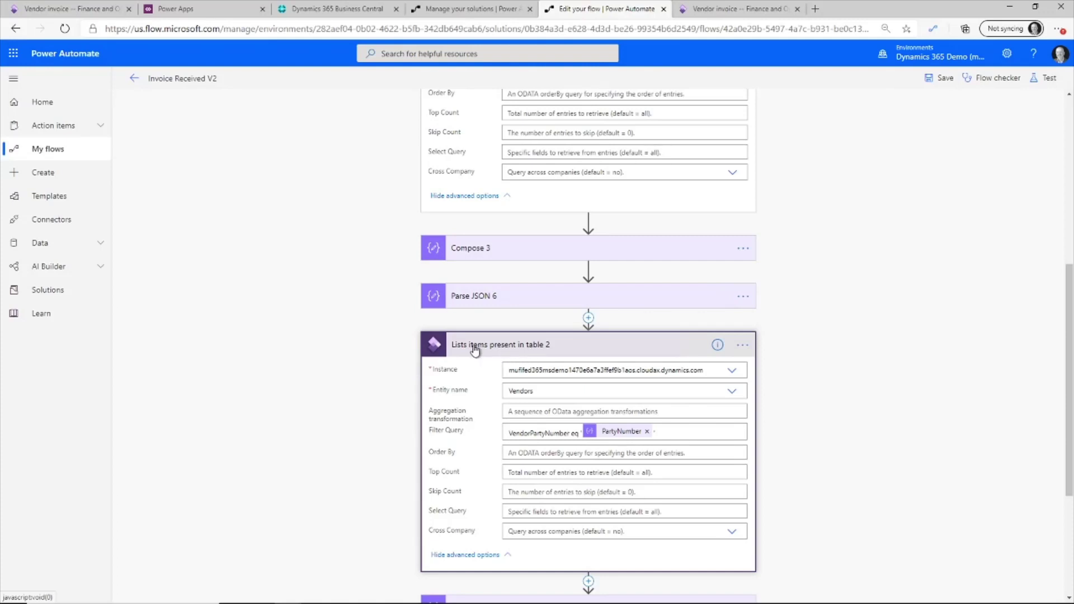
scroll(475, 349, "down", 2)
scroll(515, 277, "down", 3)
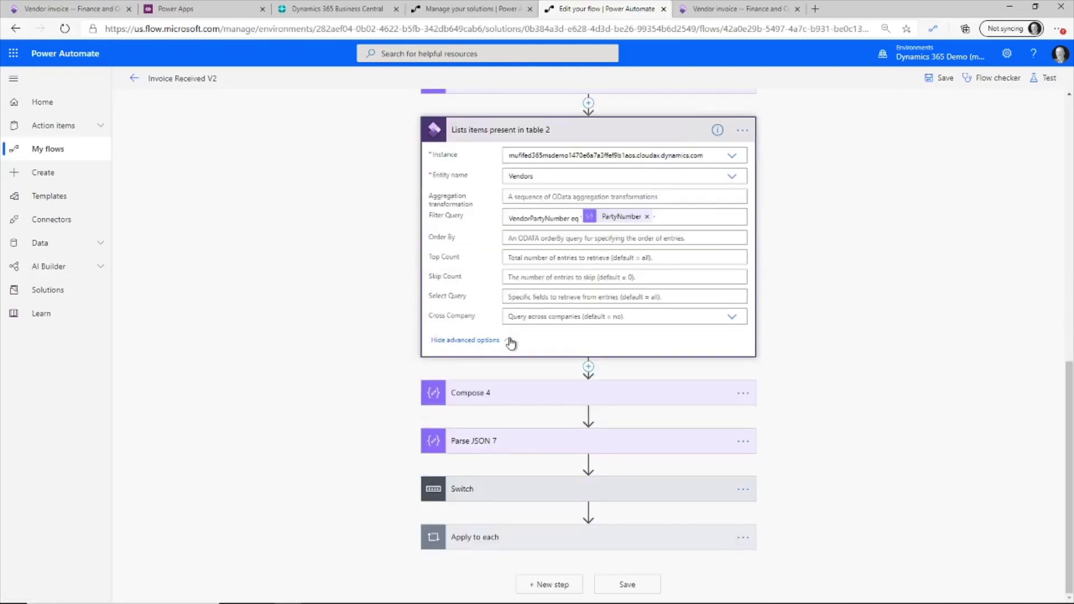
left_click(507, 490)
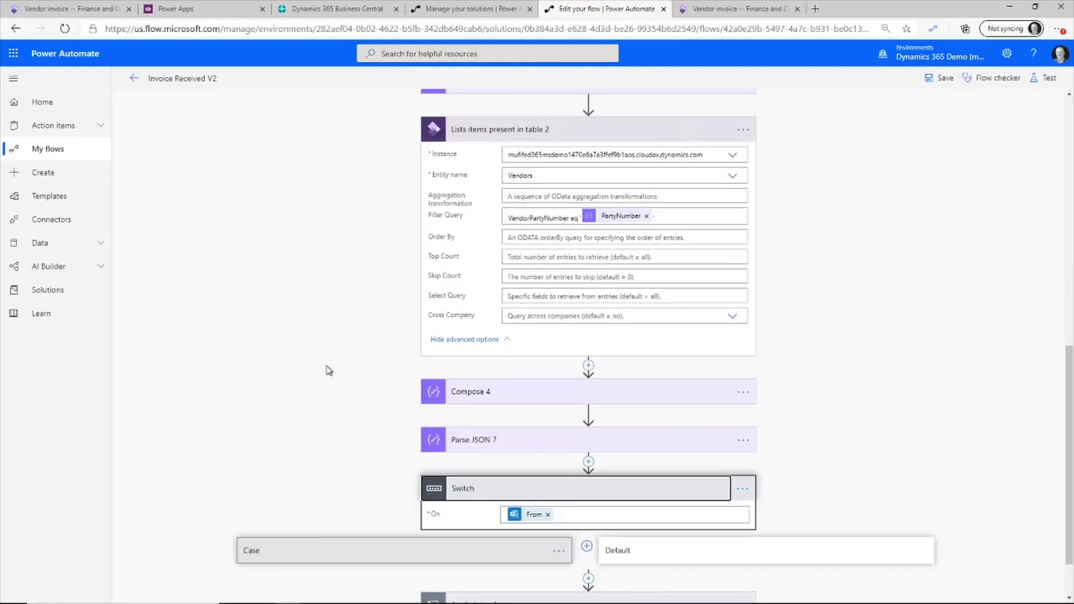
left_click(348, 487)
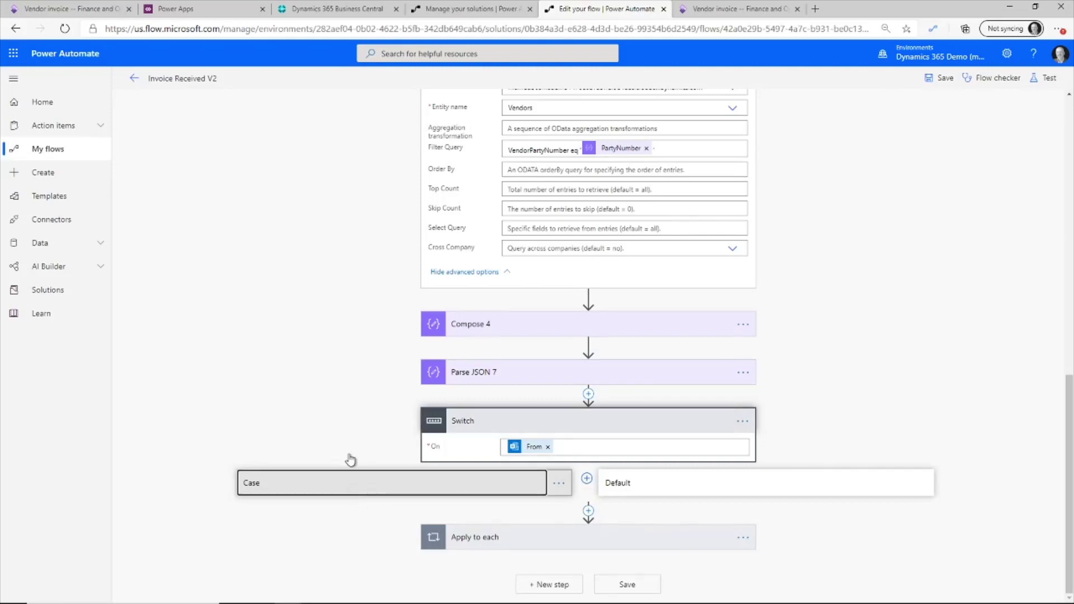
left_click(299, 416)
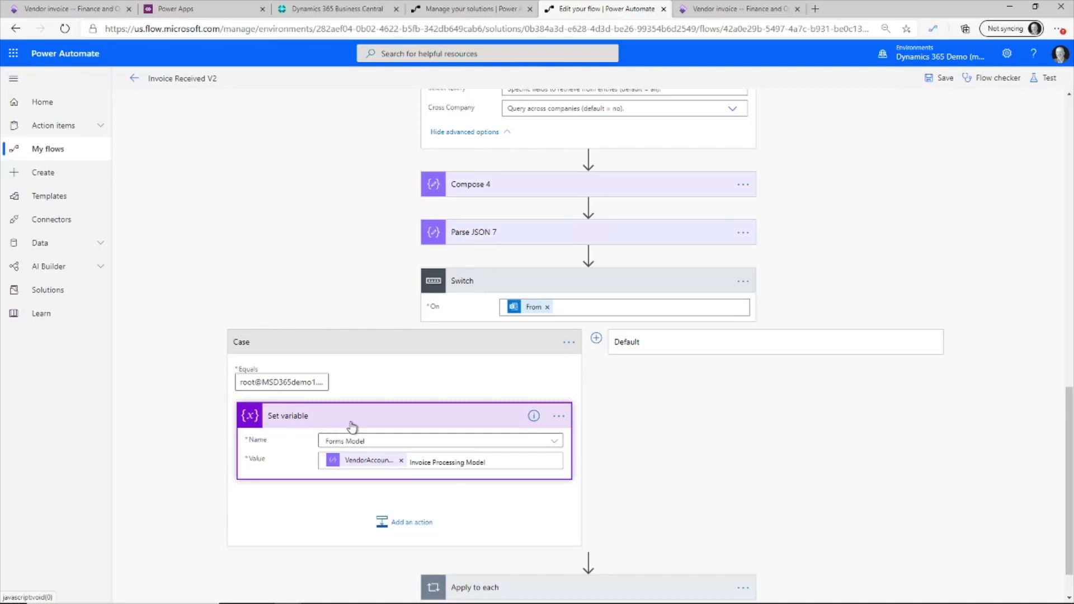
scroll(369, 406, "down", 1)
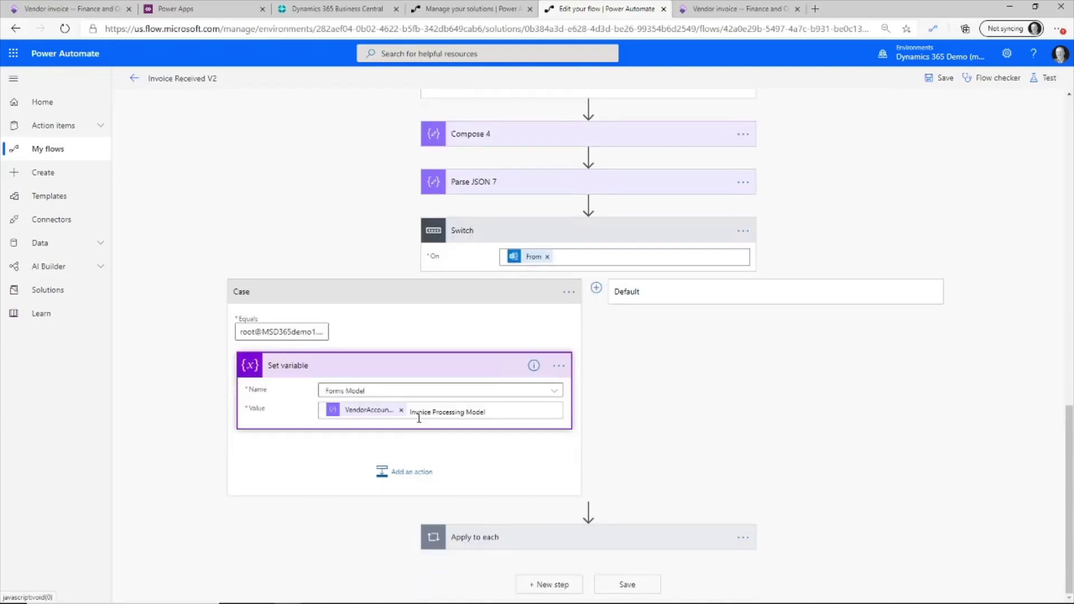
left_click(517, 236)
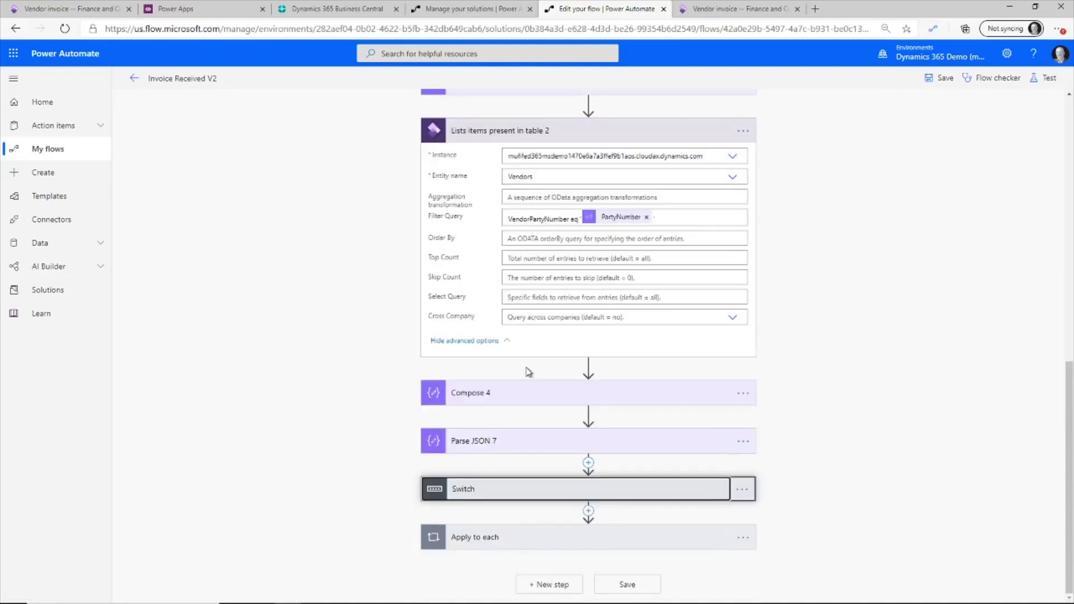
left_click(515, 136)
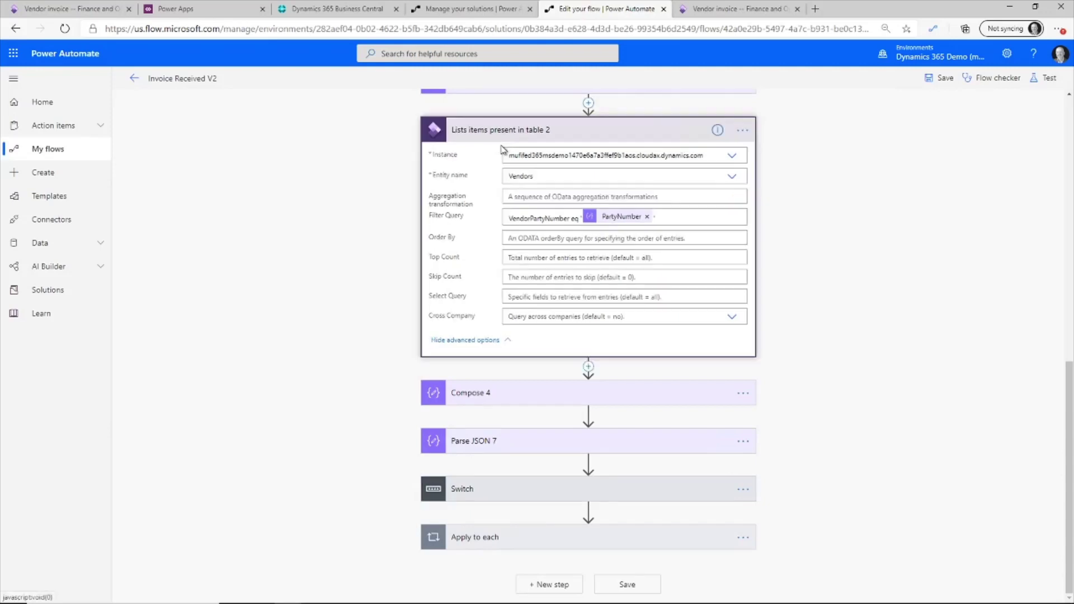
scroll(515, 140, "up", 5)
left_click(532, 367)
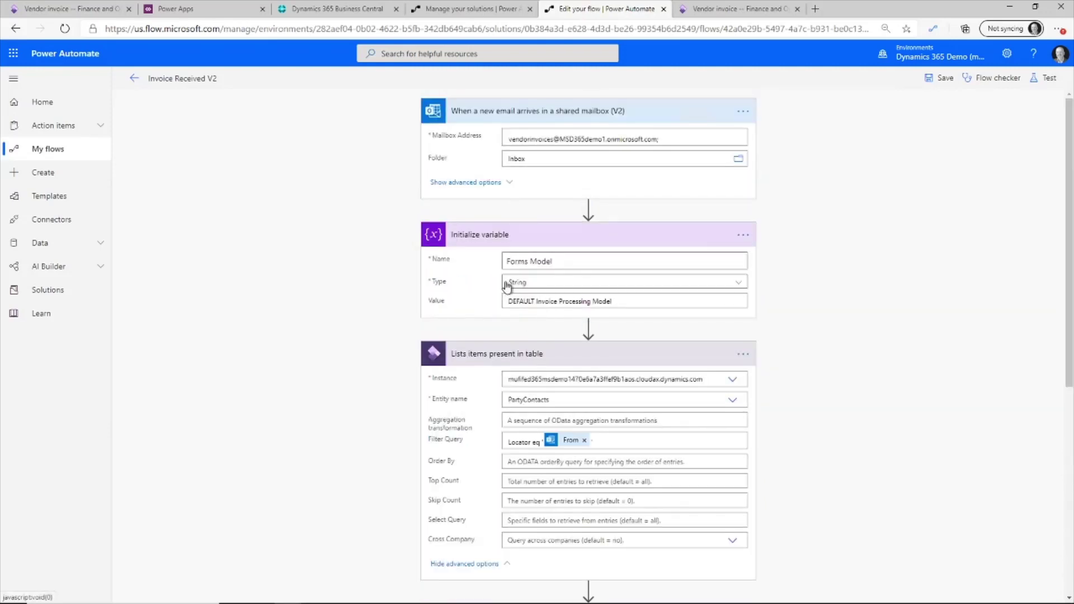
left_click(483, 234)
left_click(491, 110)
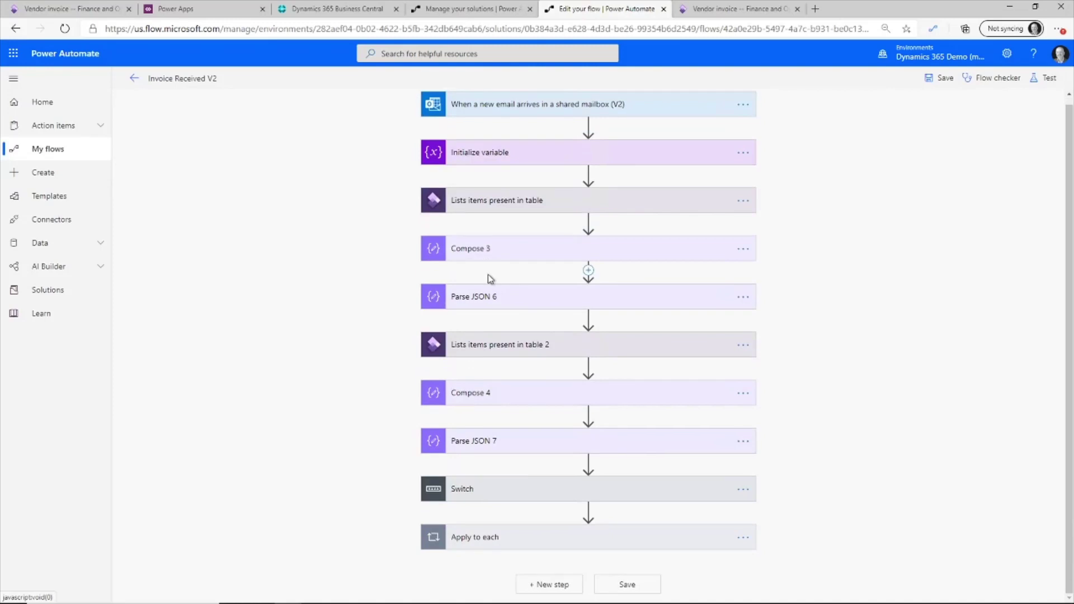
Expand the attachments loop, List records and Predict steps to show their AI model settings.
left_click(473, 539)
scroll(481, 410, "down", 4)
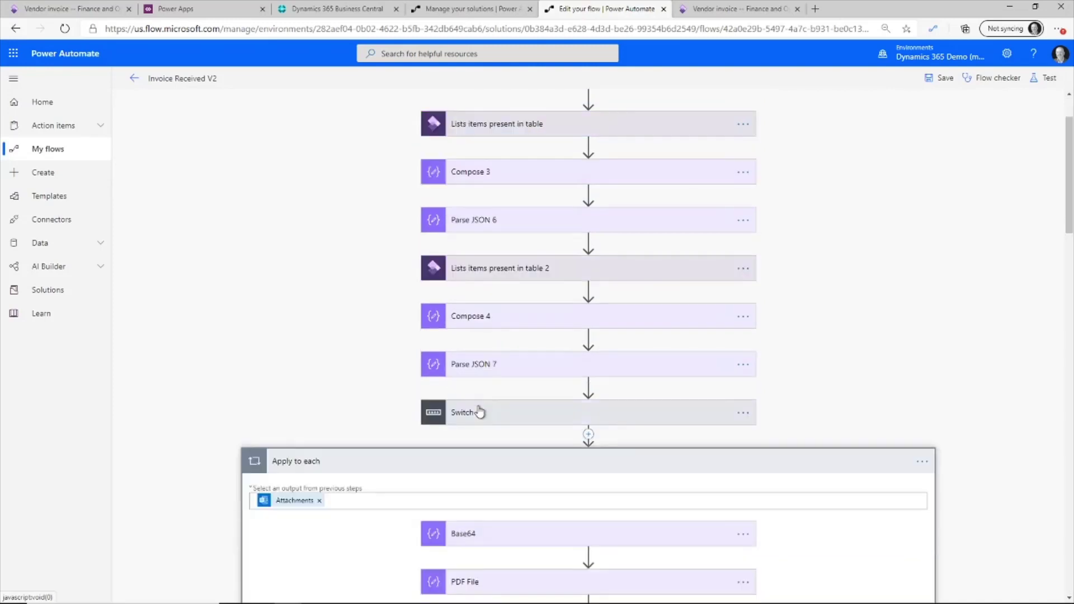
scroll(485, 414, "down", 3)
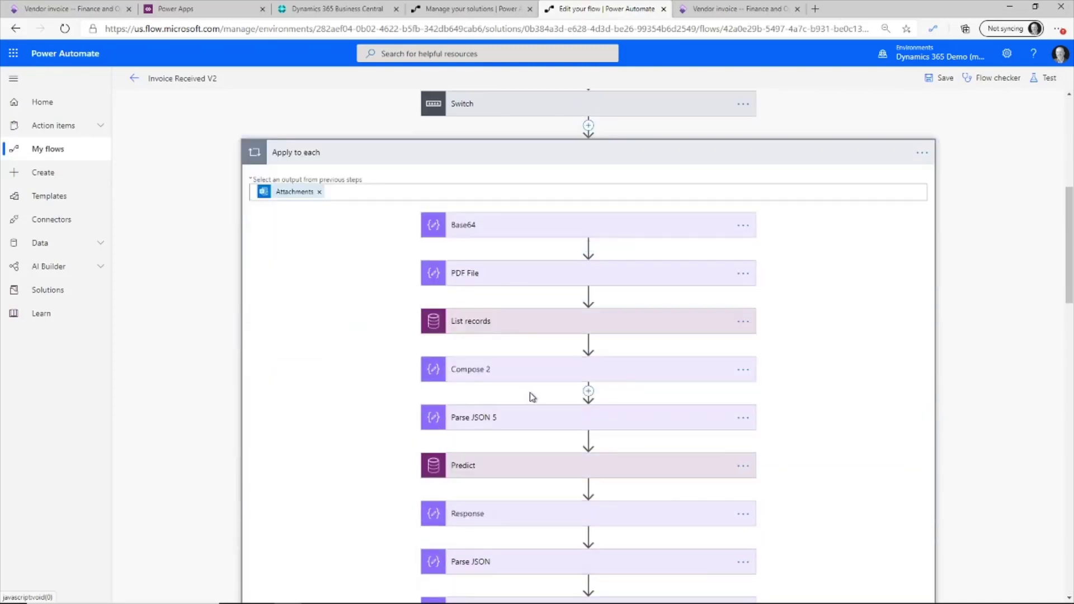
left_click(485, 324)
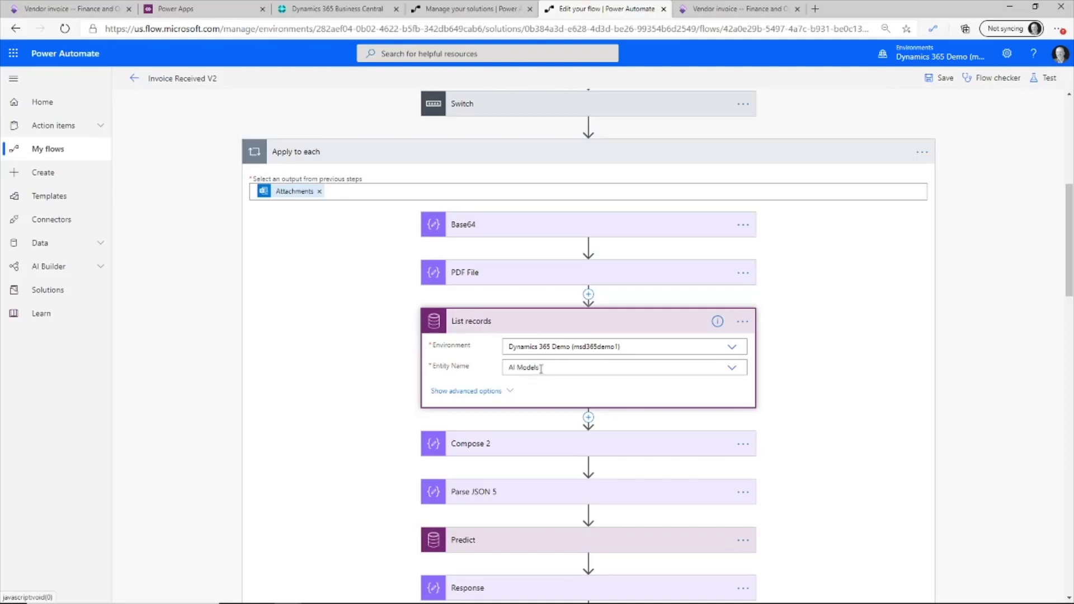
scroll(569, 366, "down", 4)
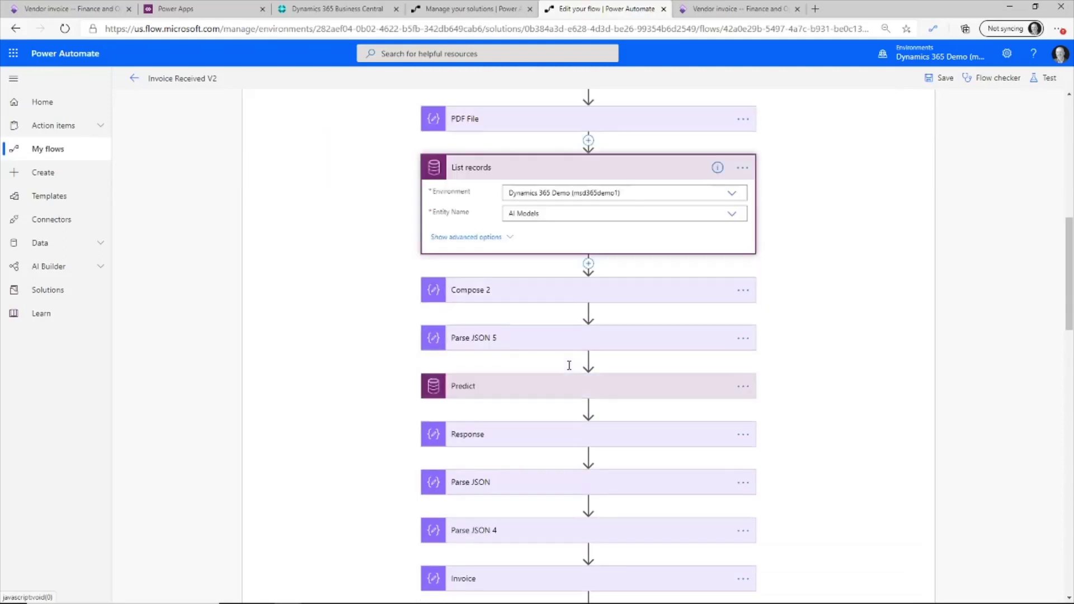
left_click(481, 322)
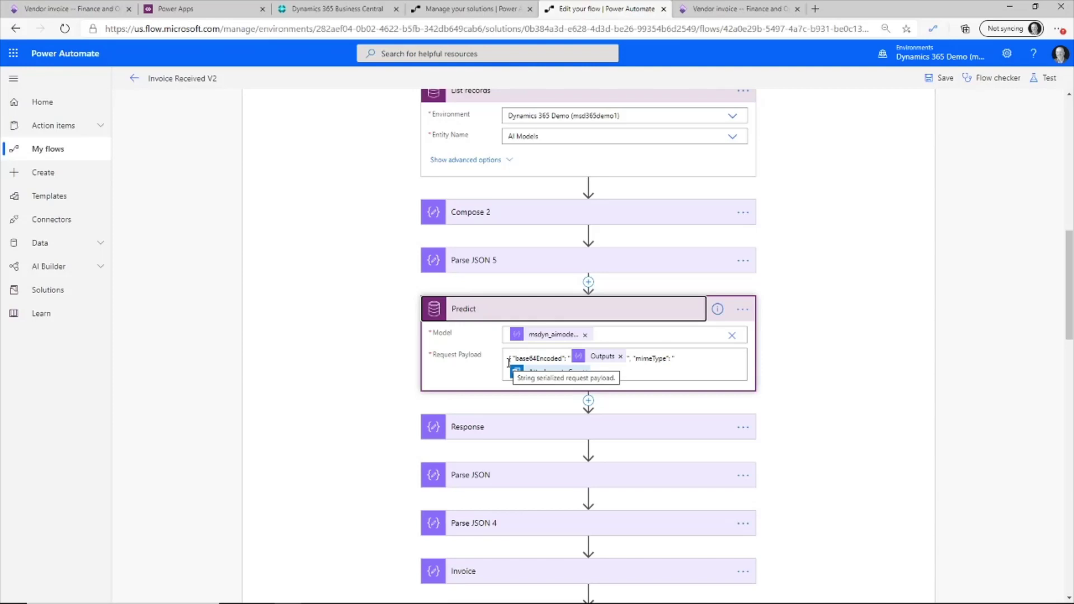
scroll(506, 355, "down", 4)
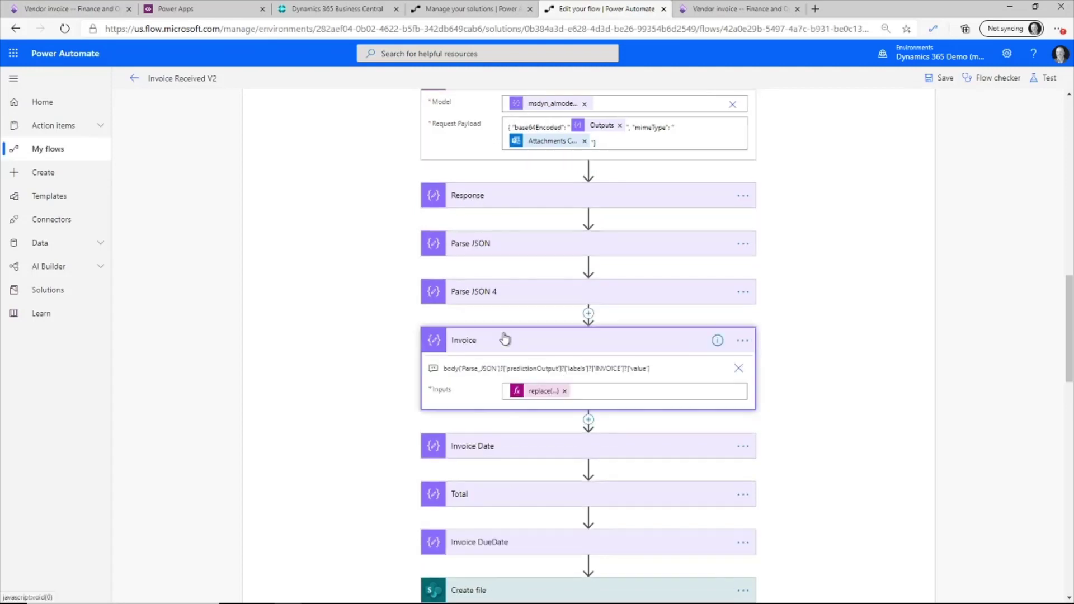
Open the Invoice Compose step's replace(body('Parse_JSON_4')?['value'],...) expression input.
left_click(467, 341)
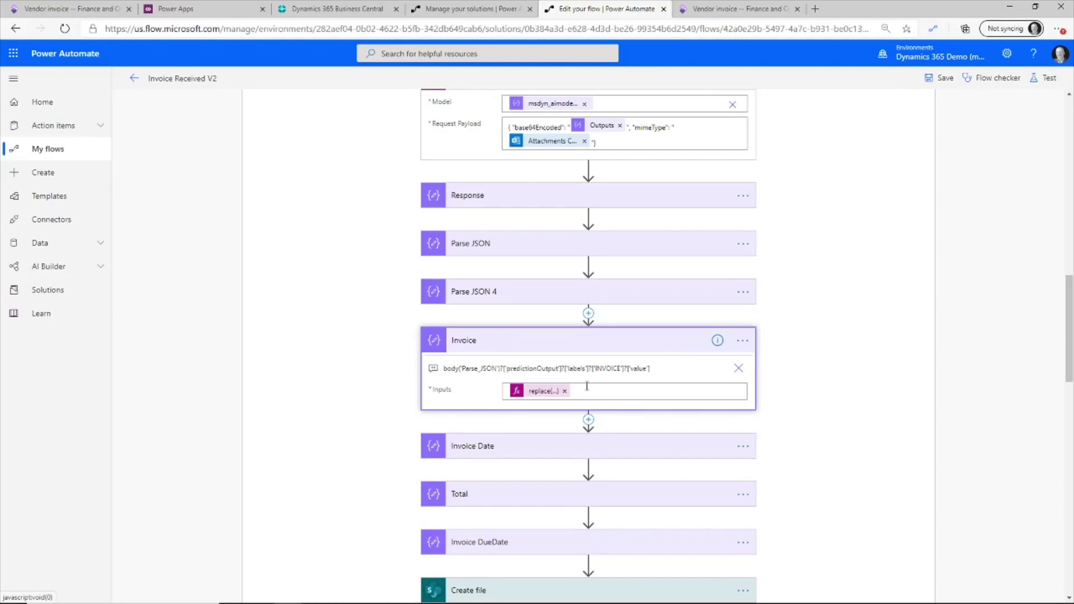
left_click(541, 392)
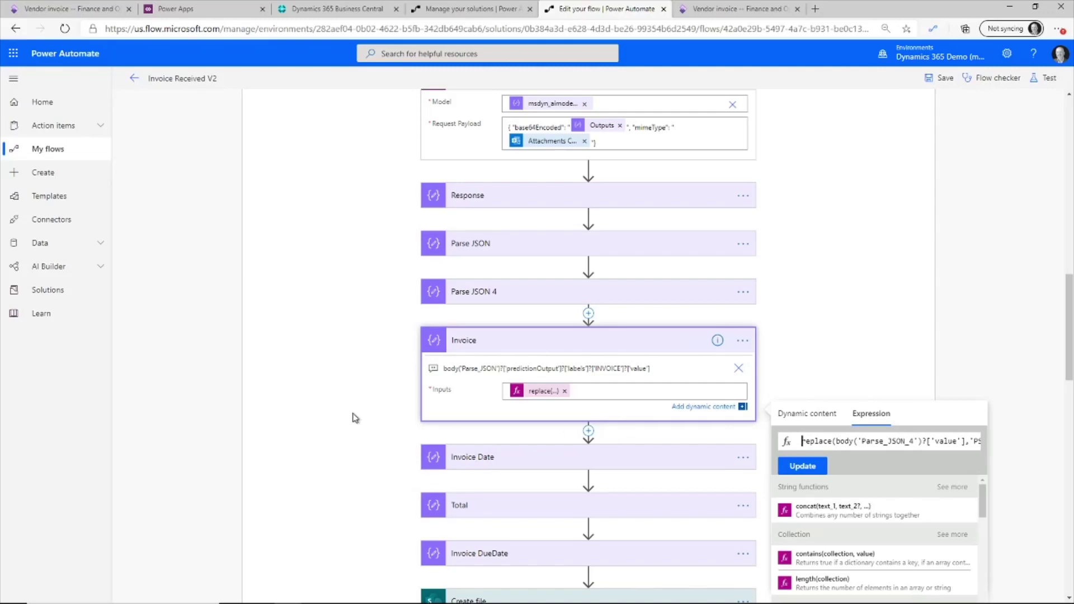
scroll(475, 382, "down", 3)
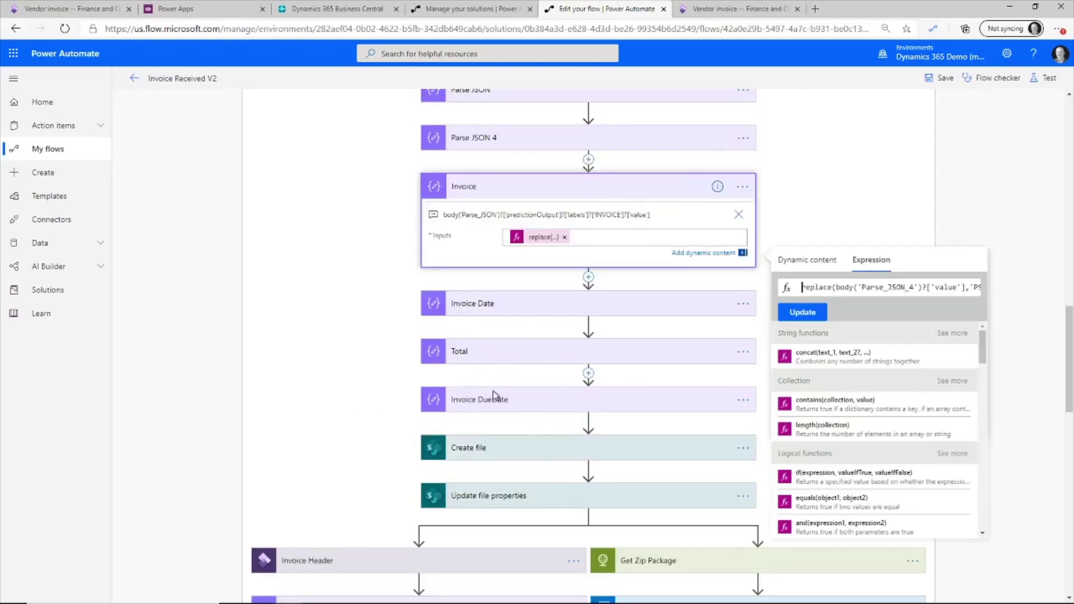
Expand the Create file and Update file properties steps to review their settings.
scroll(520, 397, "down", 5)
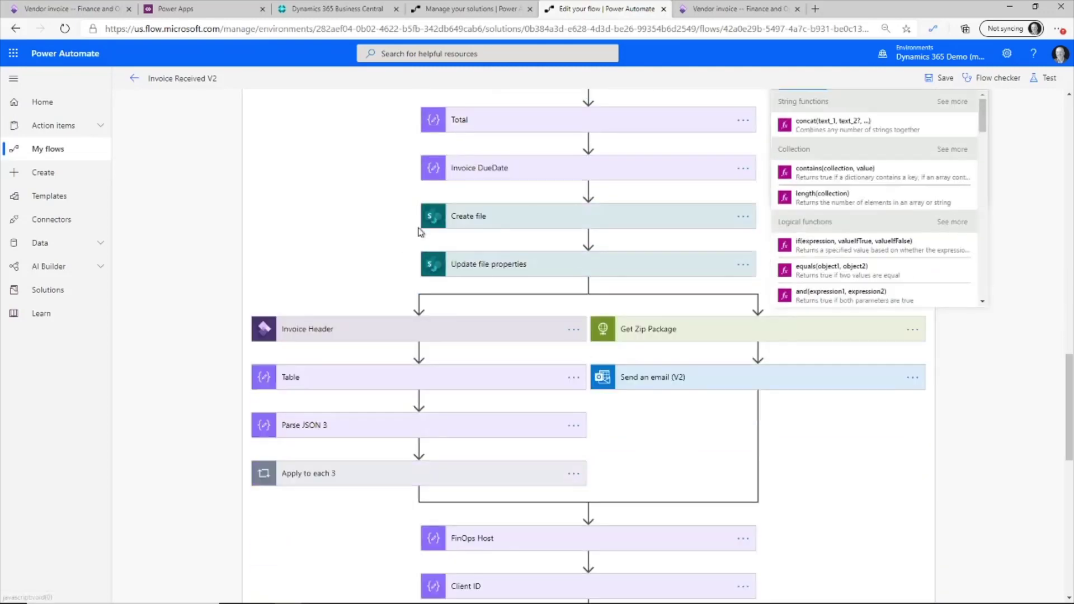
left_click(478, 223)
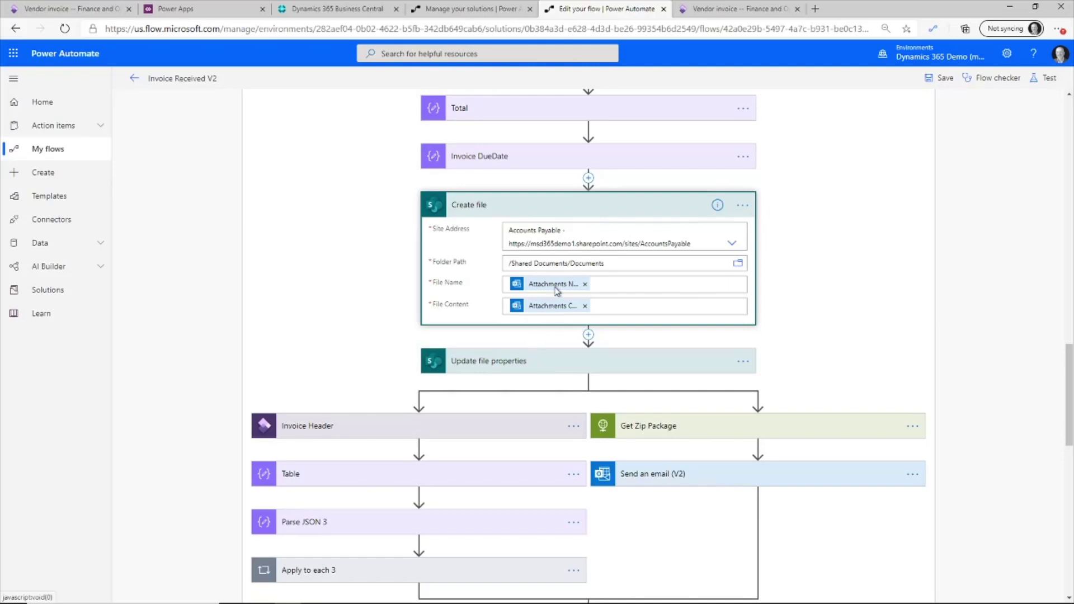
left_click(504, 362)
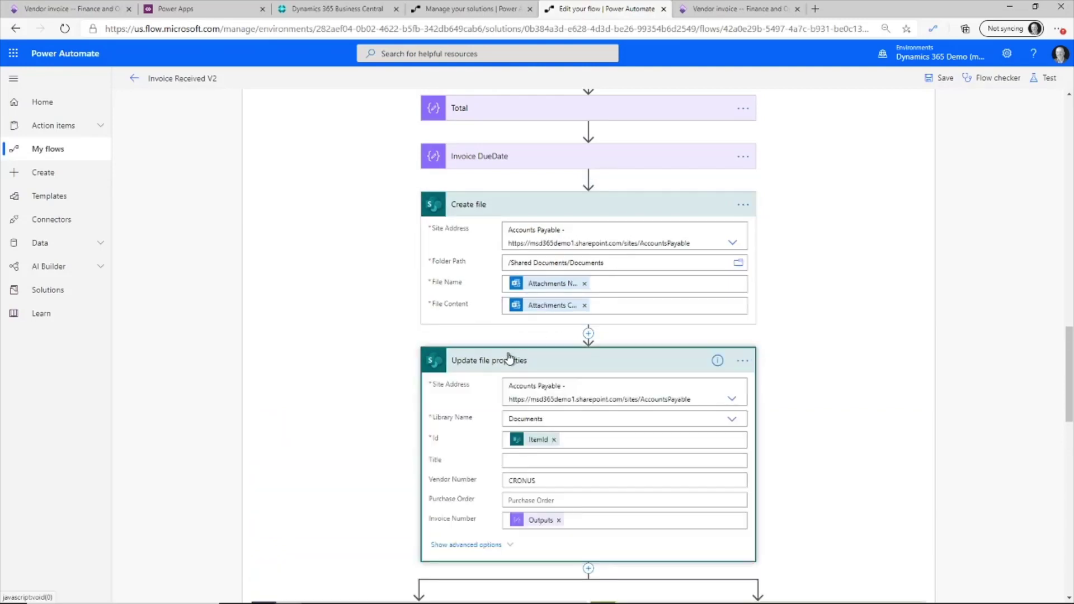
scroll(532, 363, "down", 3)
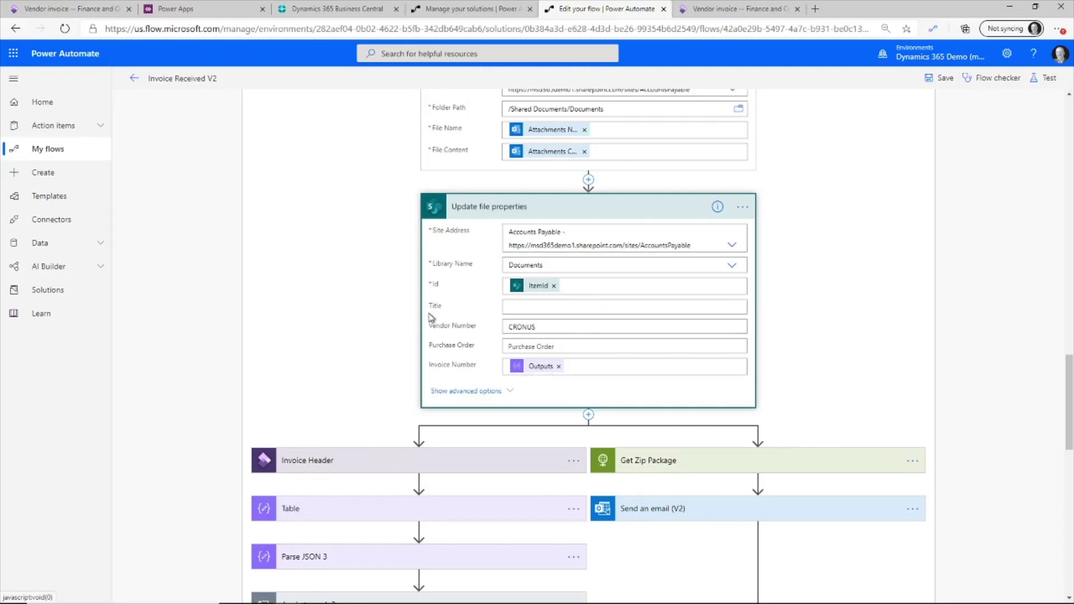
scroll(431, 317, "down", 4)
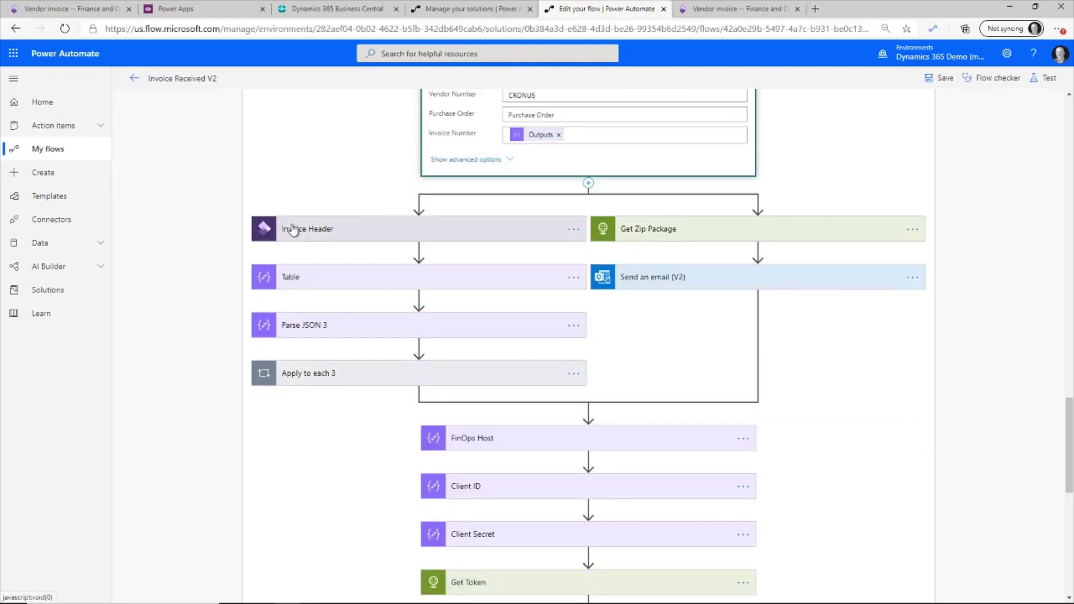
Expand Invoice Header, the Apply to each 3 loop and its Create record step.
left_click(327, 230)
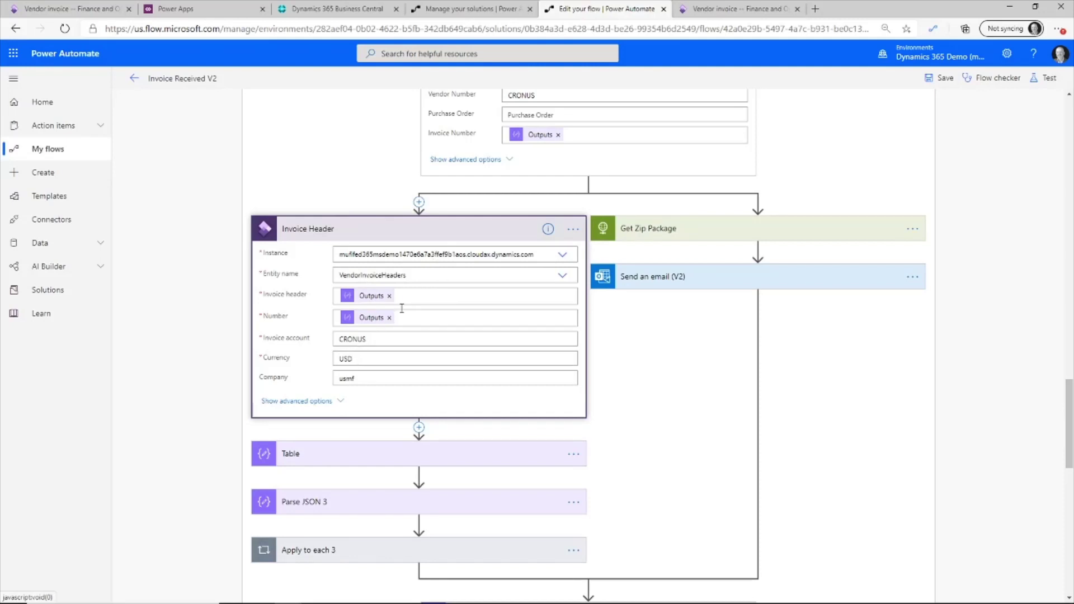
scroll(402, 324, "down", 3)
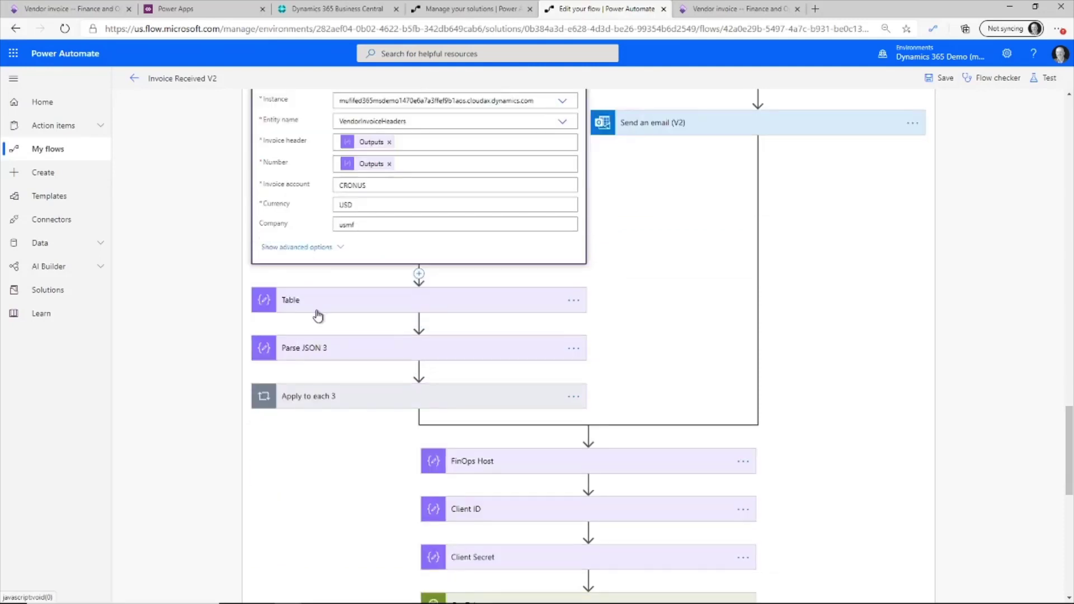
left_click(329, 406)
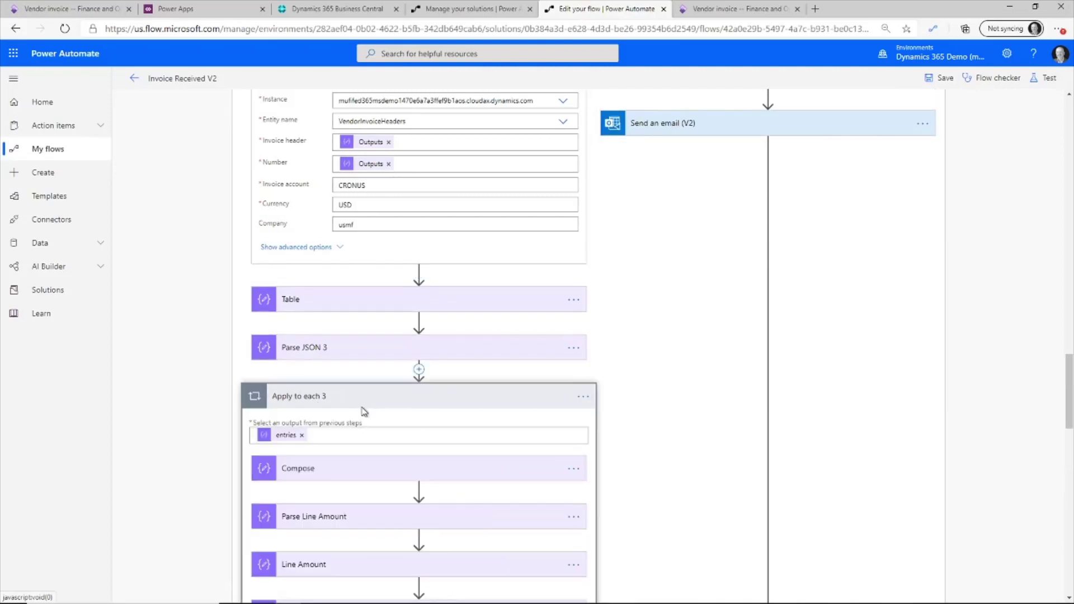
scroll(363, 403, "down", 9)
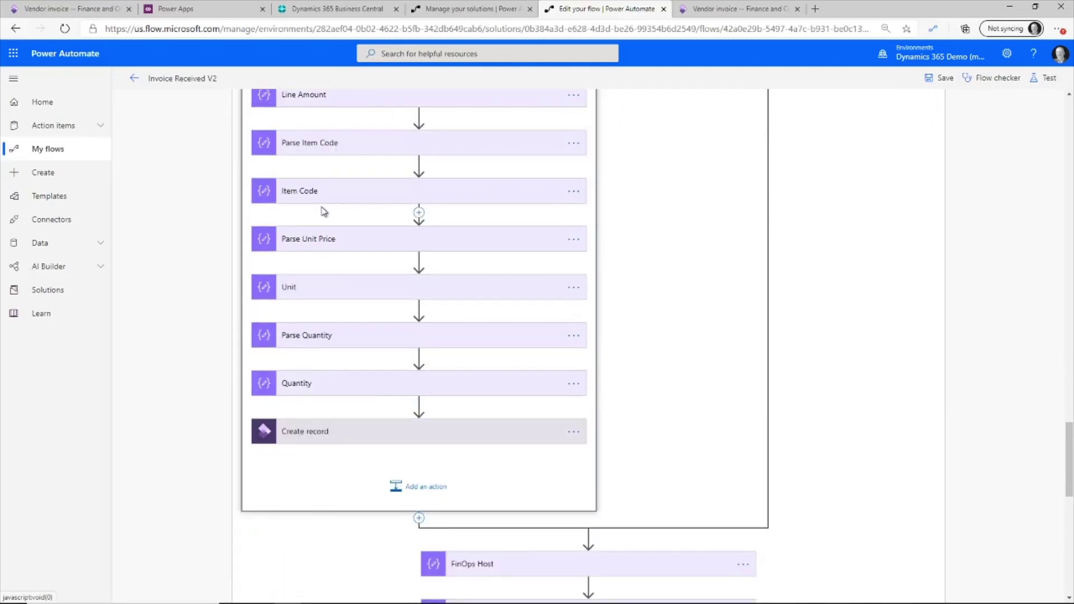
left_click(318, 437)
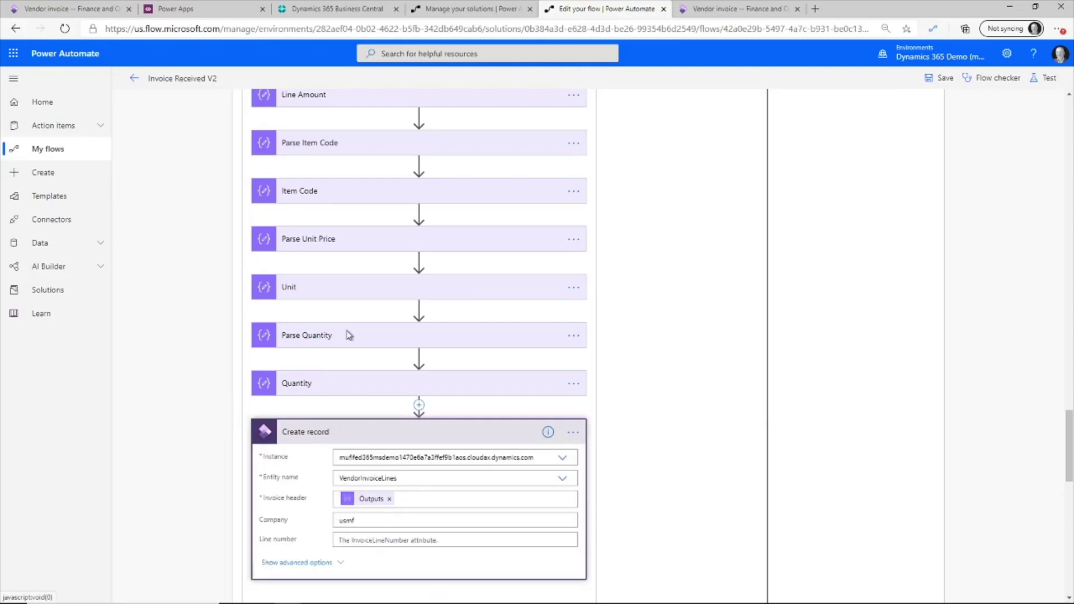
scroll(375, 343, "up", 1)
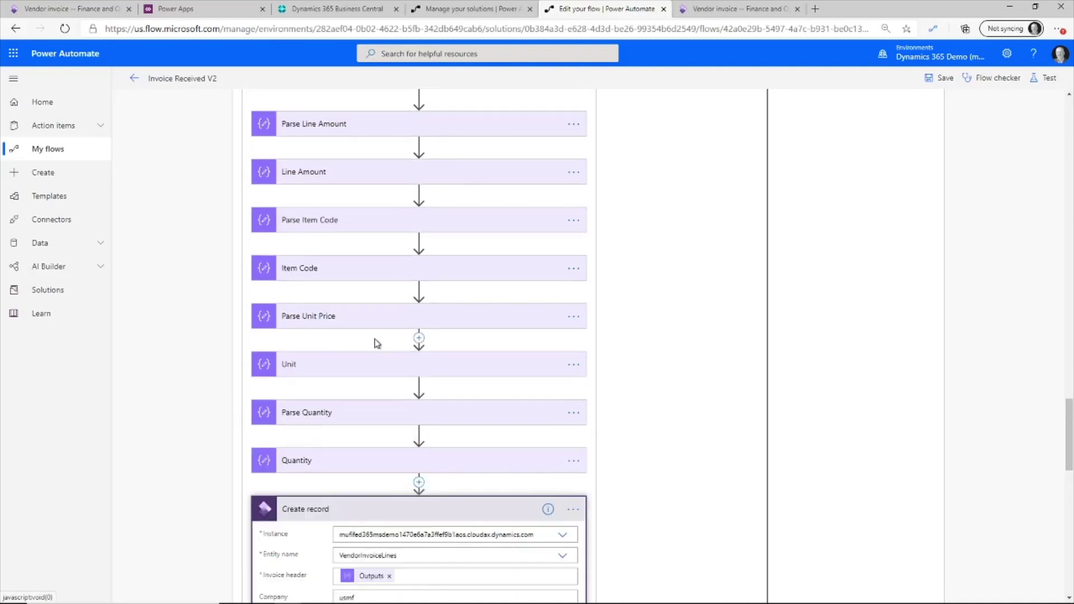
scroll(376, 346, "down", 1)
scroll(377, 348, "up", 7)
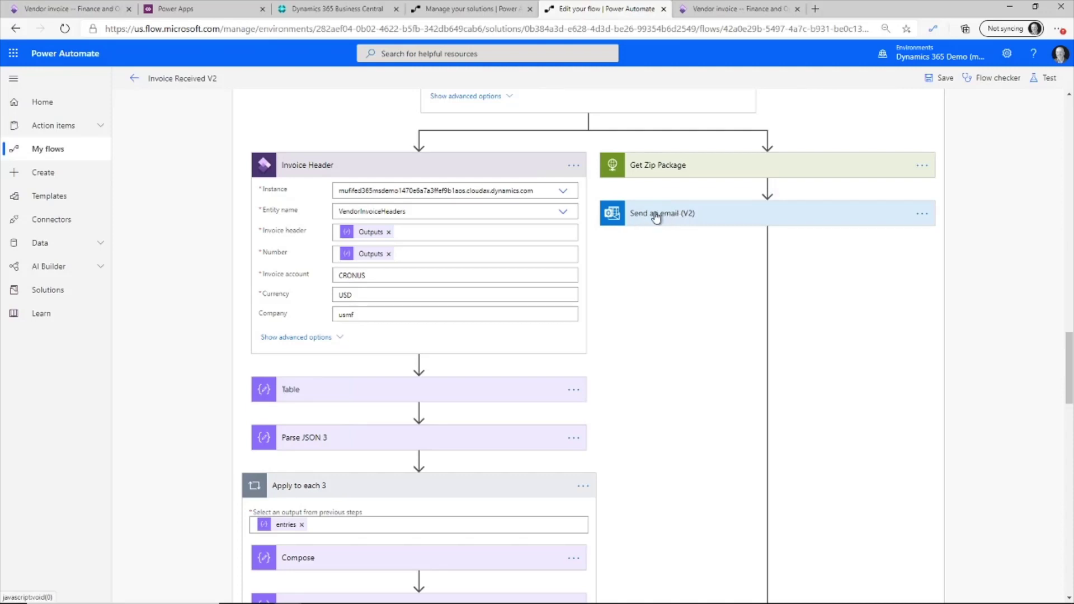
Scroll to the end of the flow, briefly expanding and collapsing the Import into FinOps step.
scroll(656, 218, "down", 15)
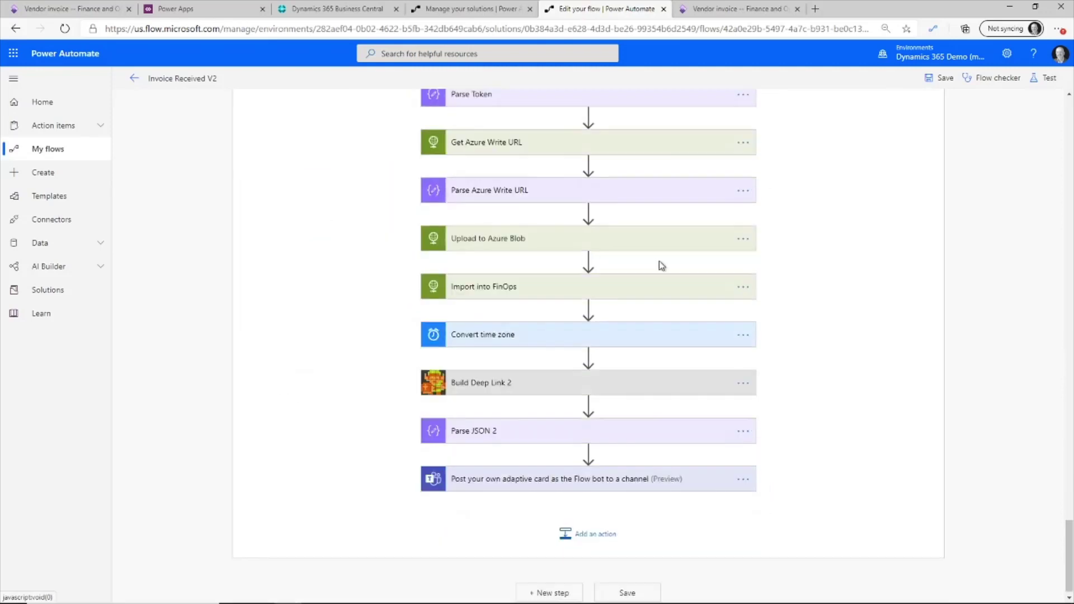
scroll(617, 182, "up", 4)
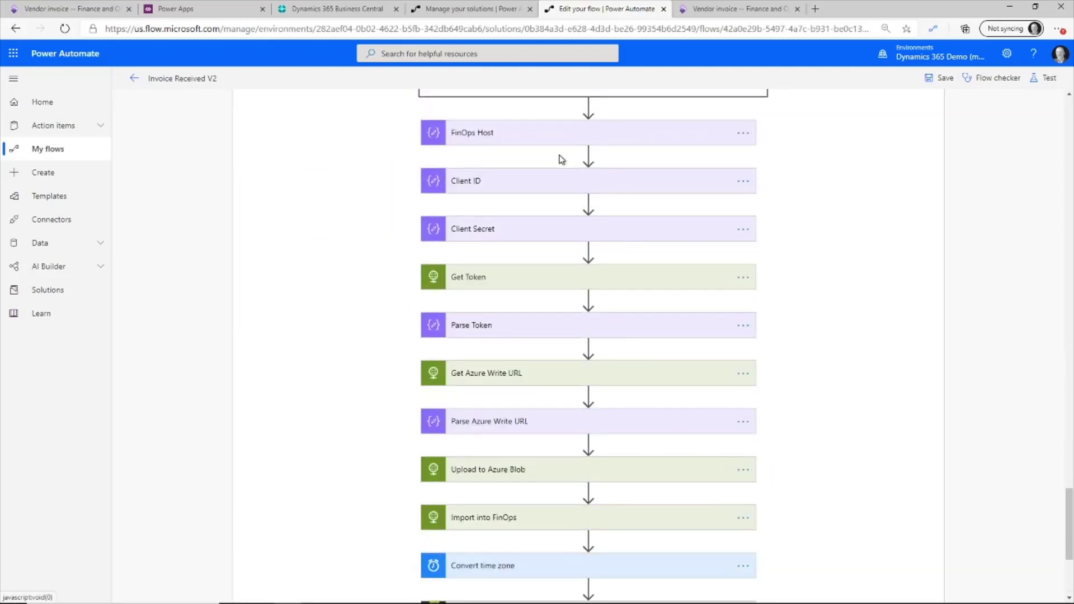
scroll(528, 158, "up", 1)
scroll(534, 158, "down", 1)
scroll(495, 337, "down", 3)
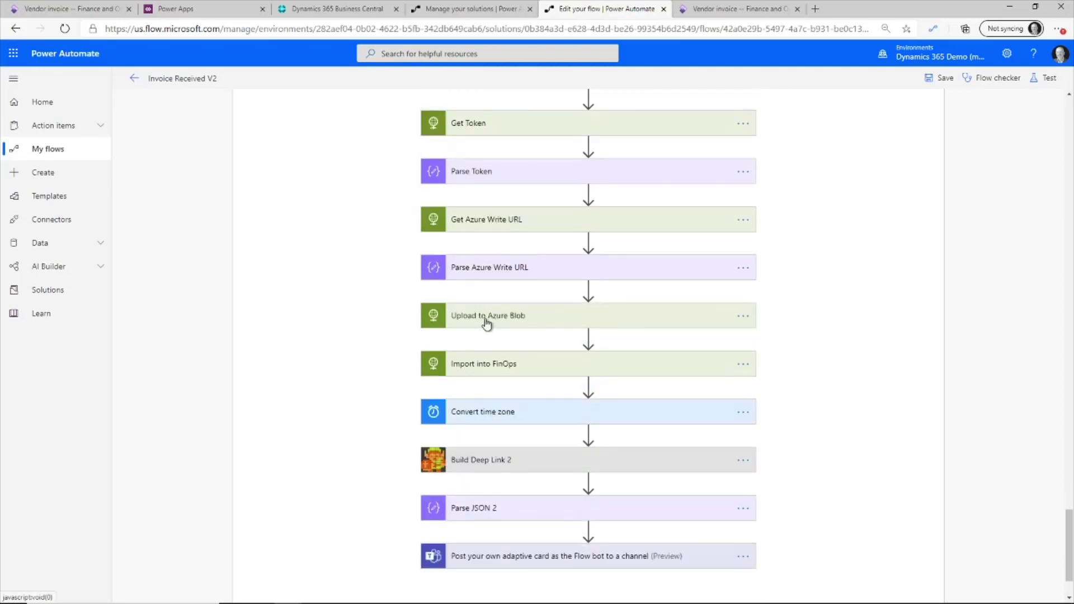
left_click(479, 367)
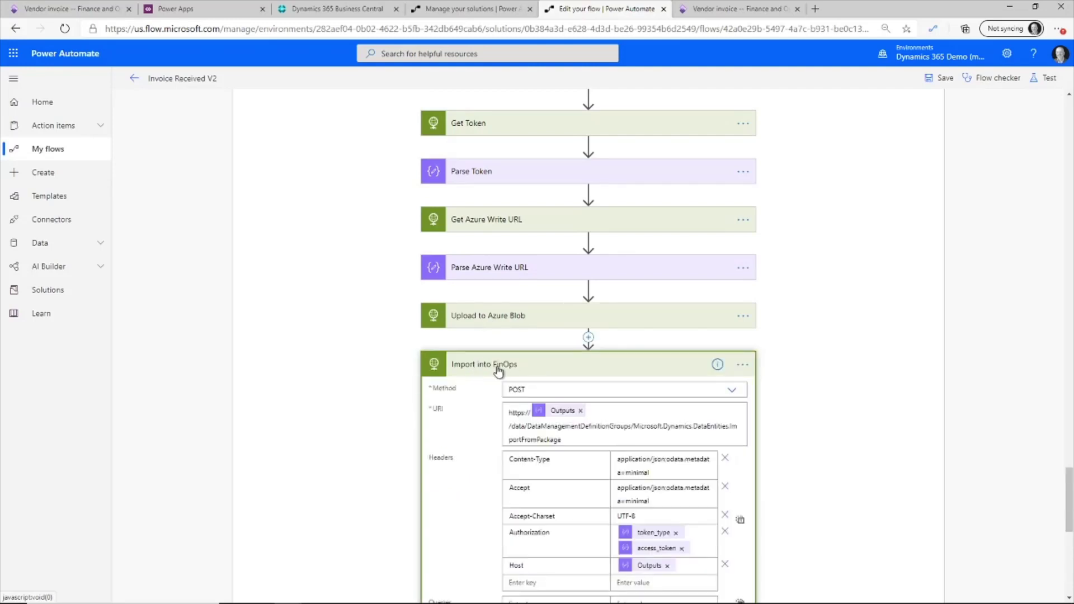
left_click(498, 369)
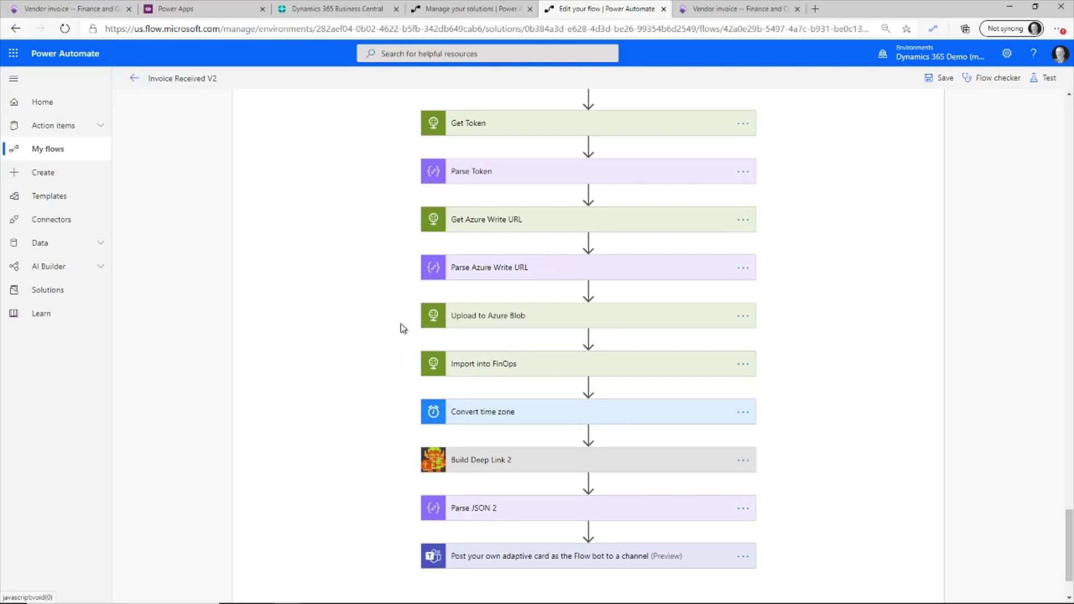
scroll(400, 328, "down", 2)
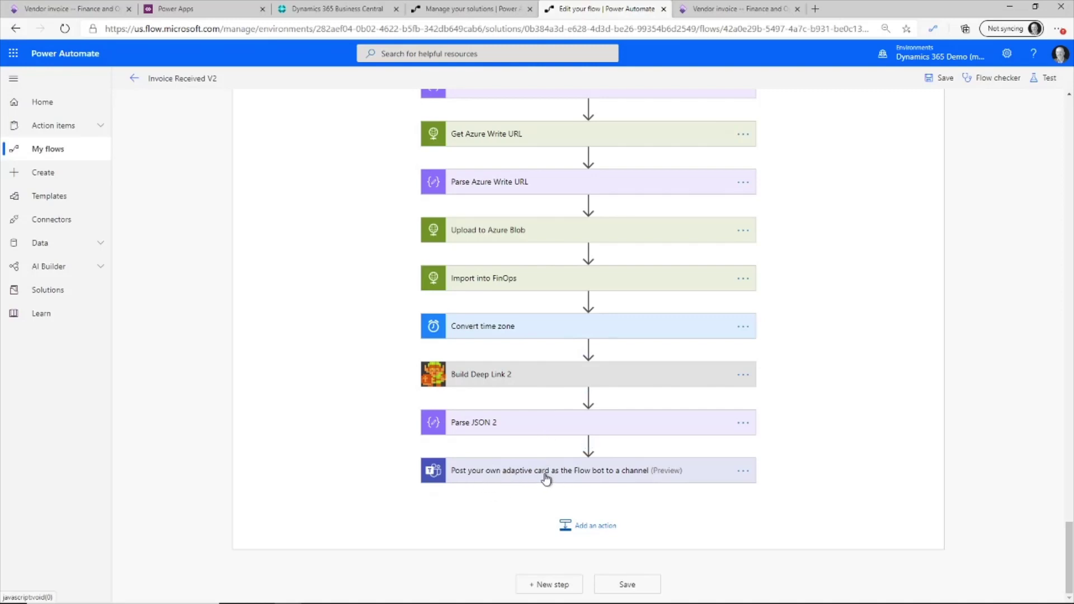
Expand the Teams adaptive-card step and scroll its Message JSON down to the Invoice No, Total and View link.
left_click(518, 474)
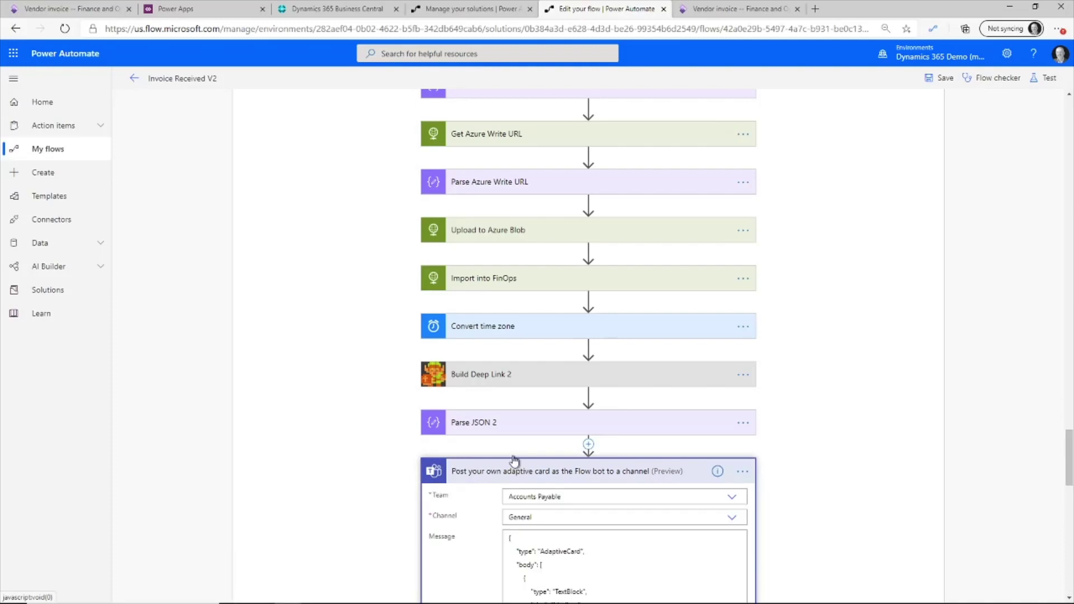
scroll(500, 461, "down", 4)
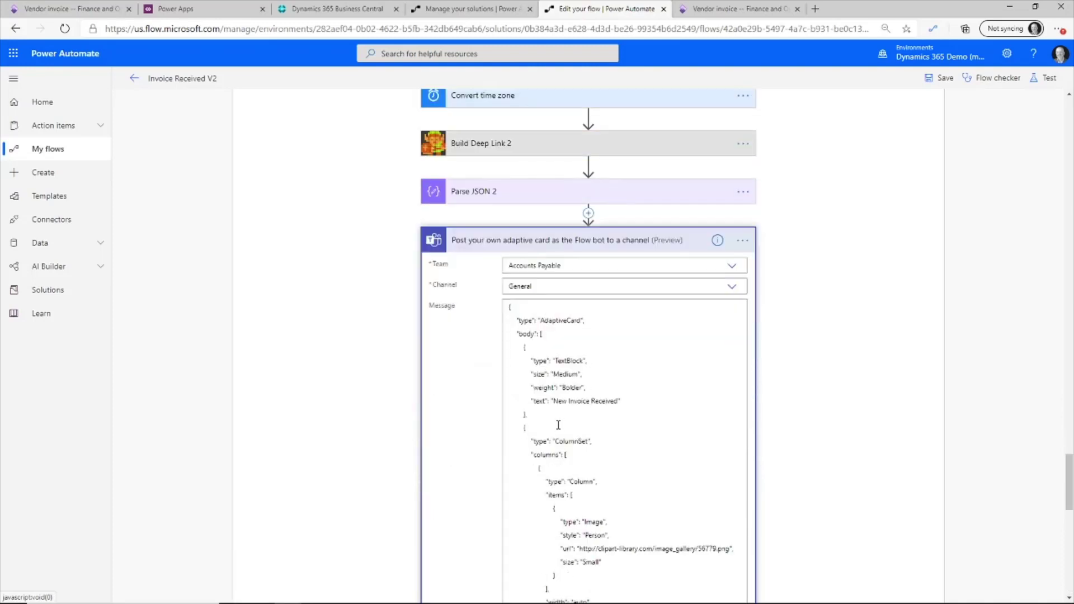
scroll(558, 426, "down", 7)
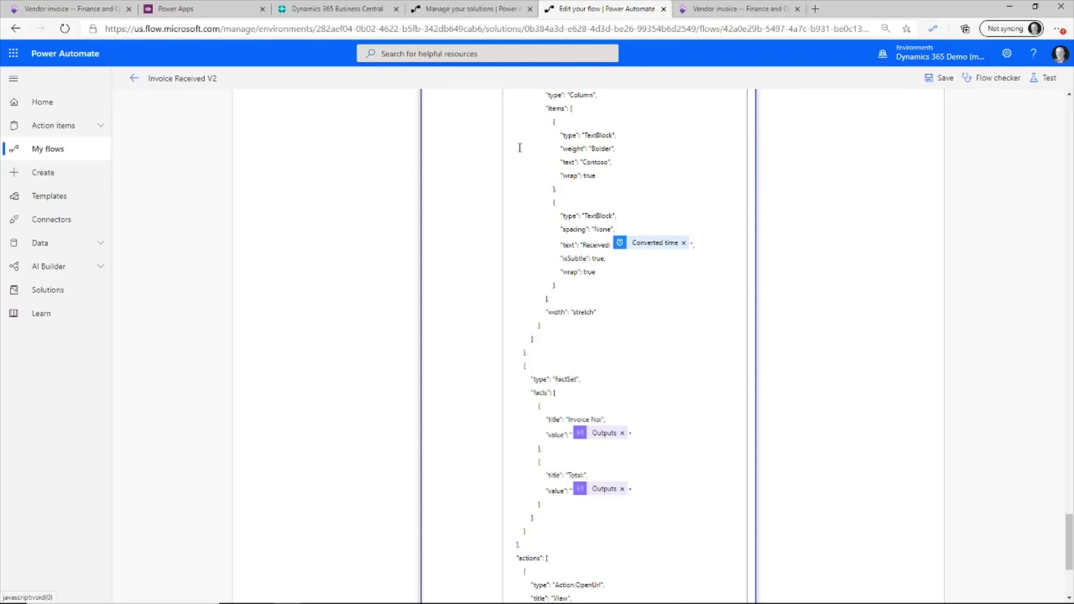
scroll(531, 325, "down", 4)
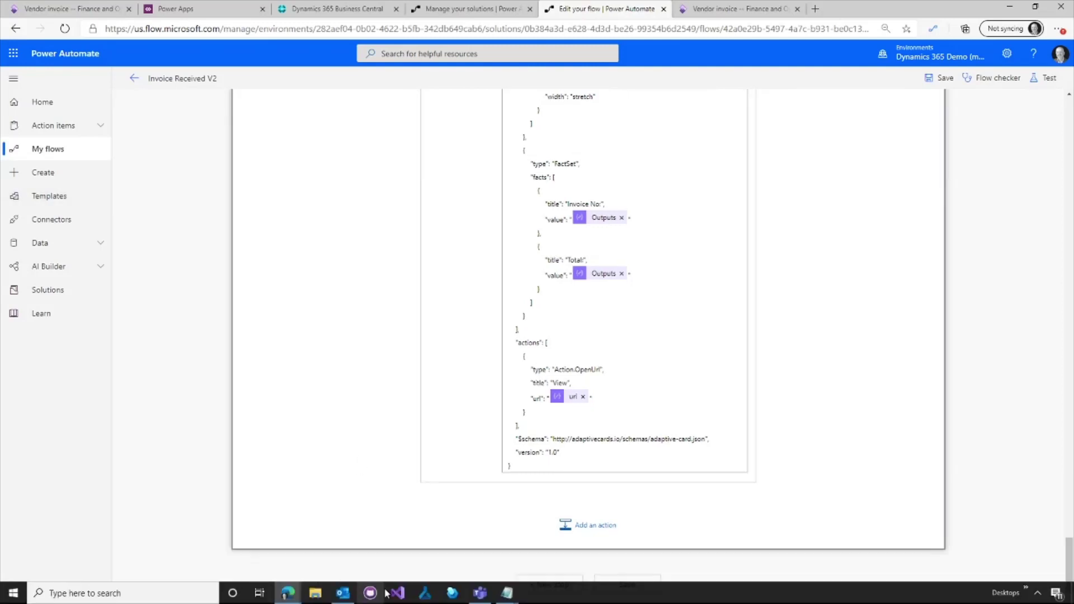
Switch to Teams and open the Accounts Payable General channel showing the invoice 103233 card.
left_click(480, 593)
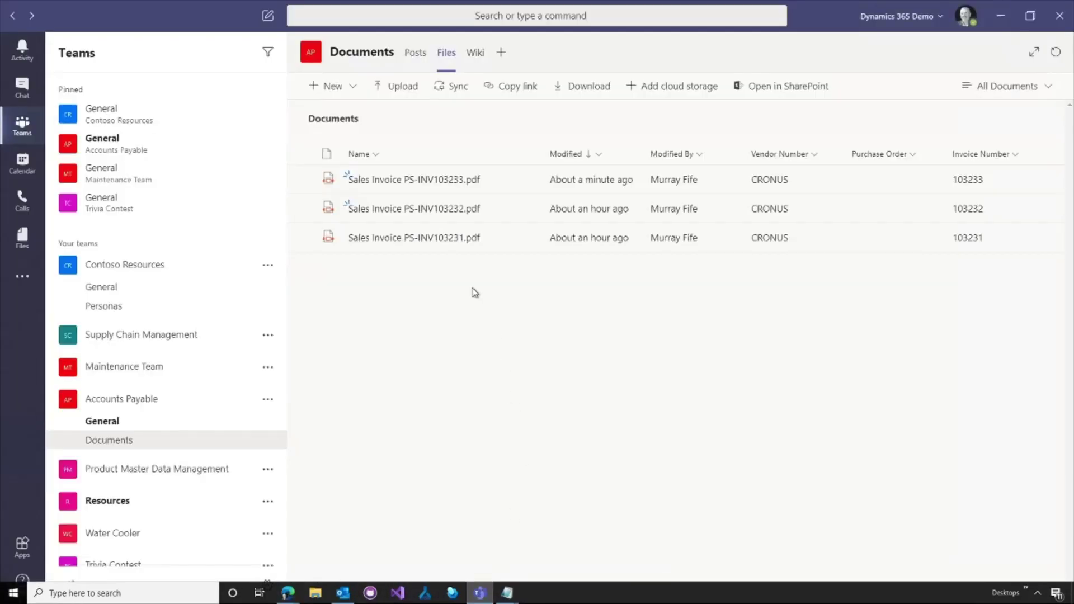
left_click(120, 428)
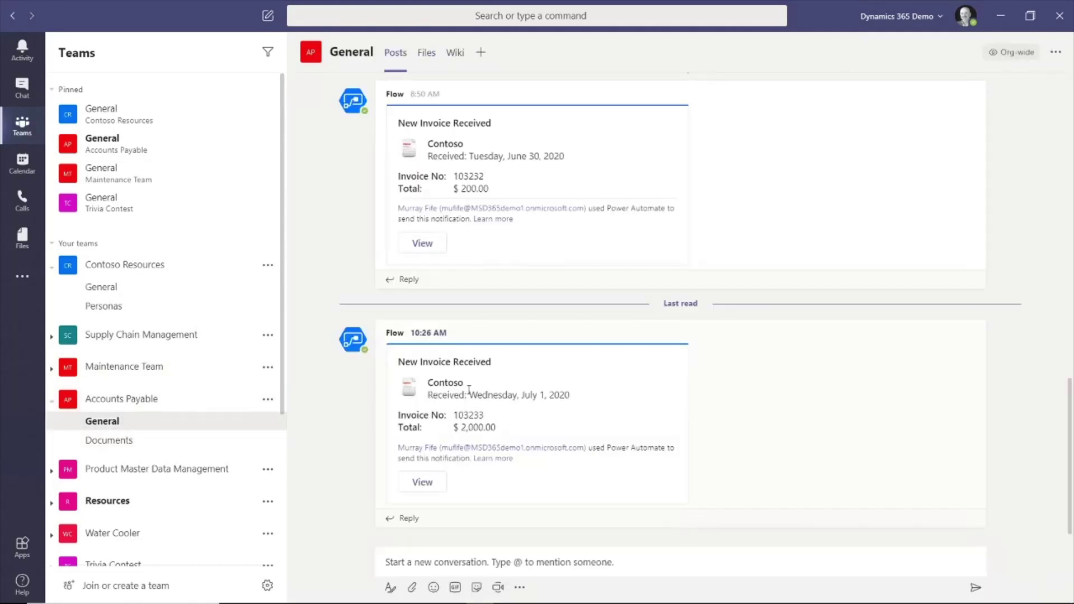